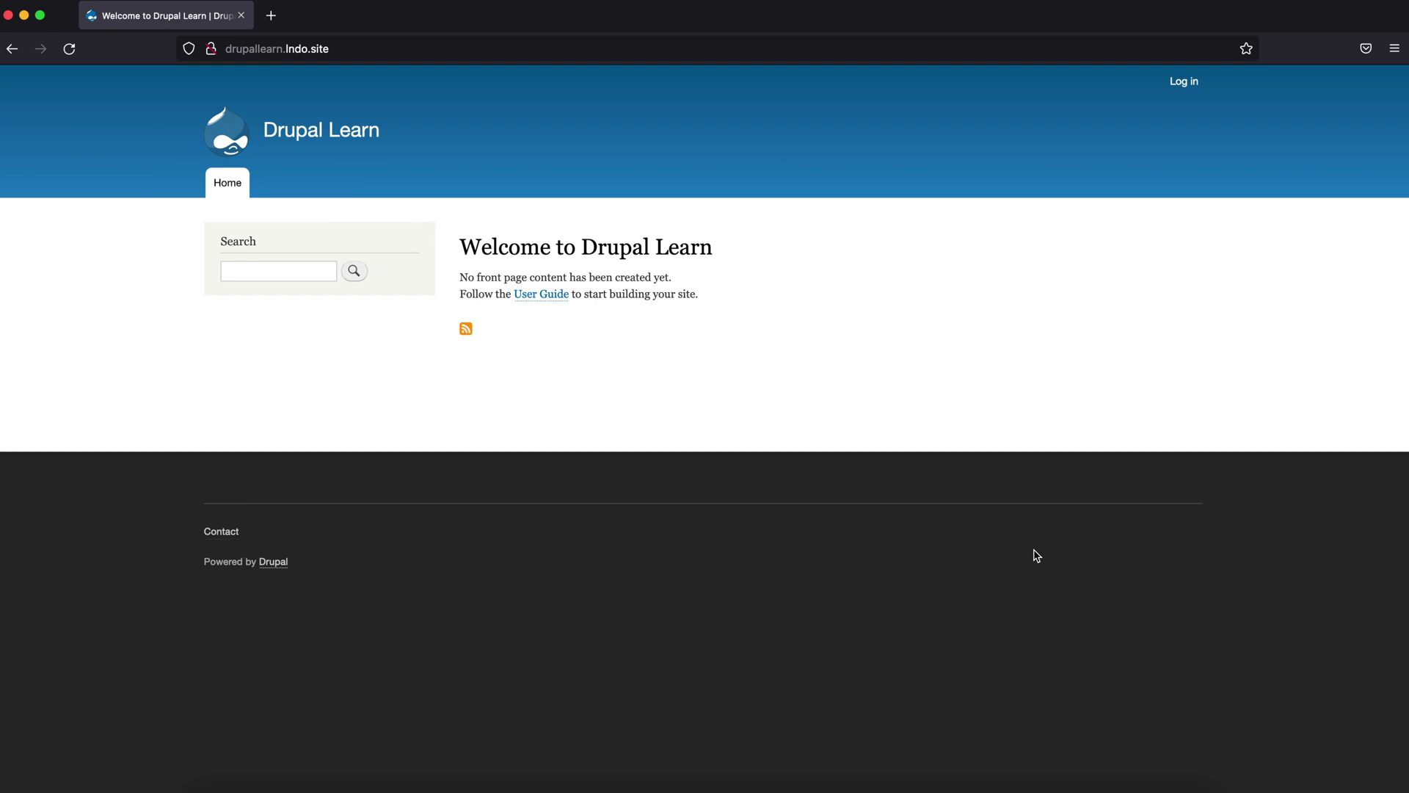
# Log in to the Drupal Learn site as administrator using the saved admin credentials.
pyautogui.click(1184, 81)
pyautogui.click(507, 408)
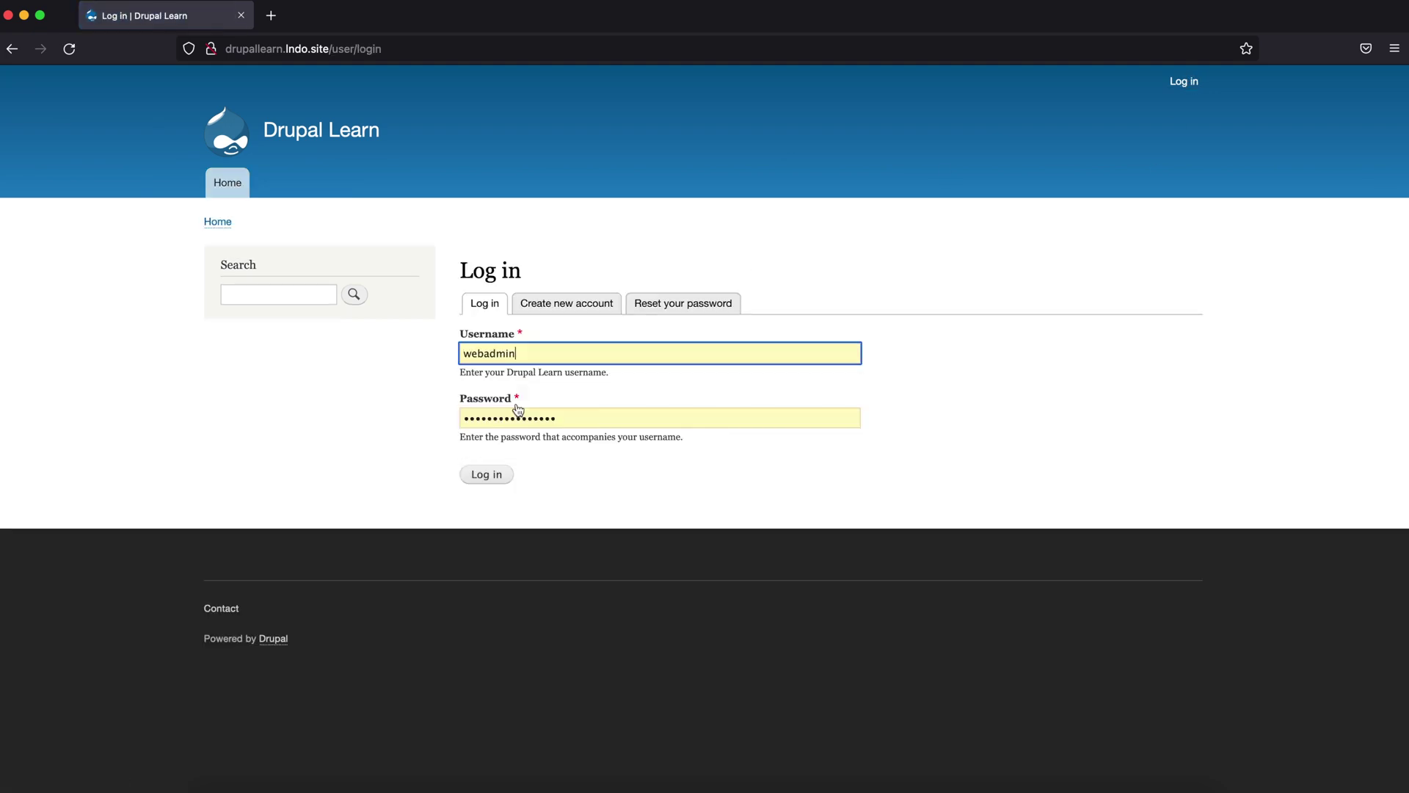
pyautogui.click(485, 476)
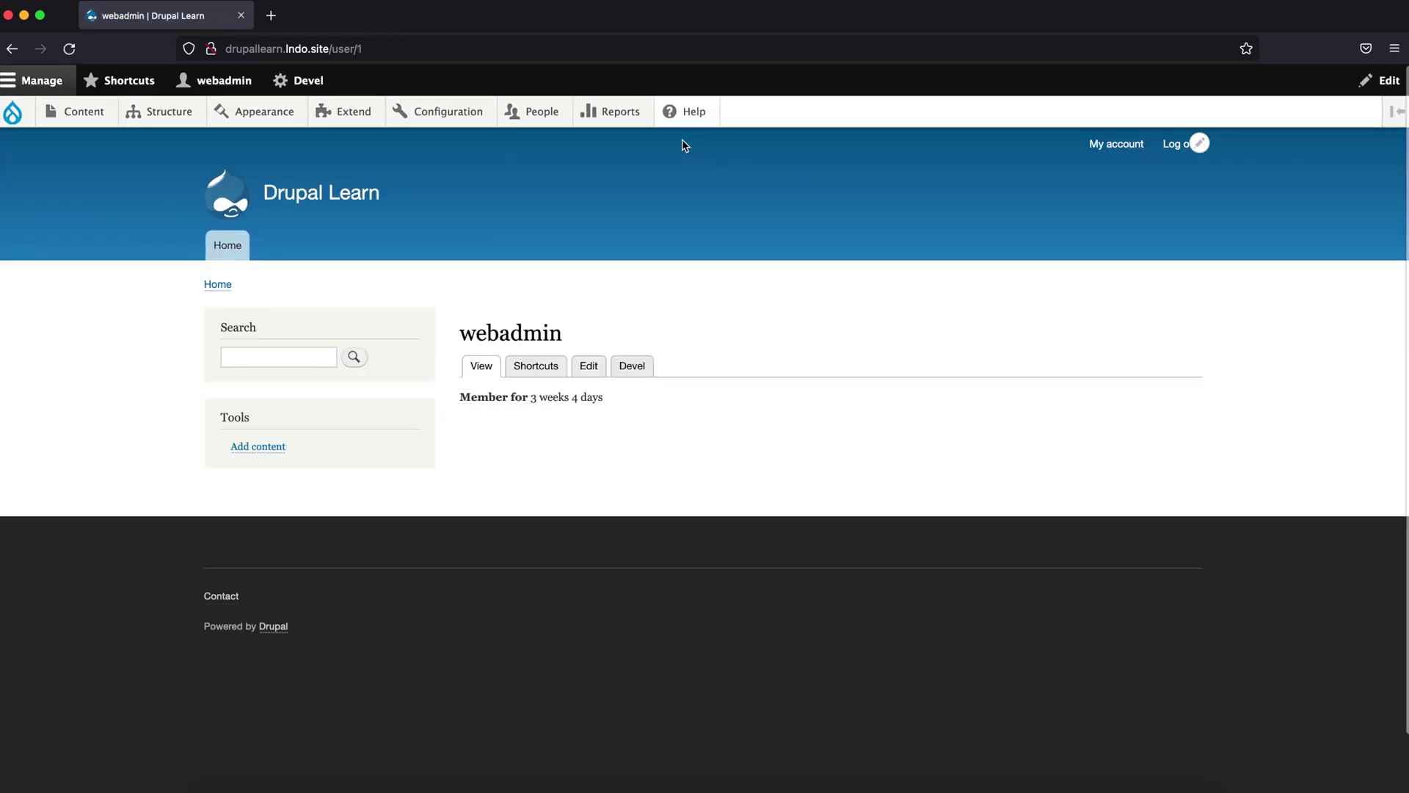
# Open Reports > Status report and check Drupal version 9.2.1 with the 9.2.6 security update.
pyautogui.moveTo(642, 117)
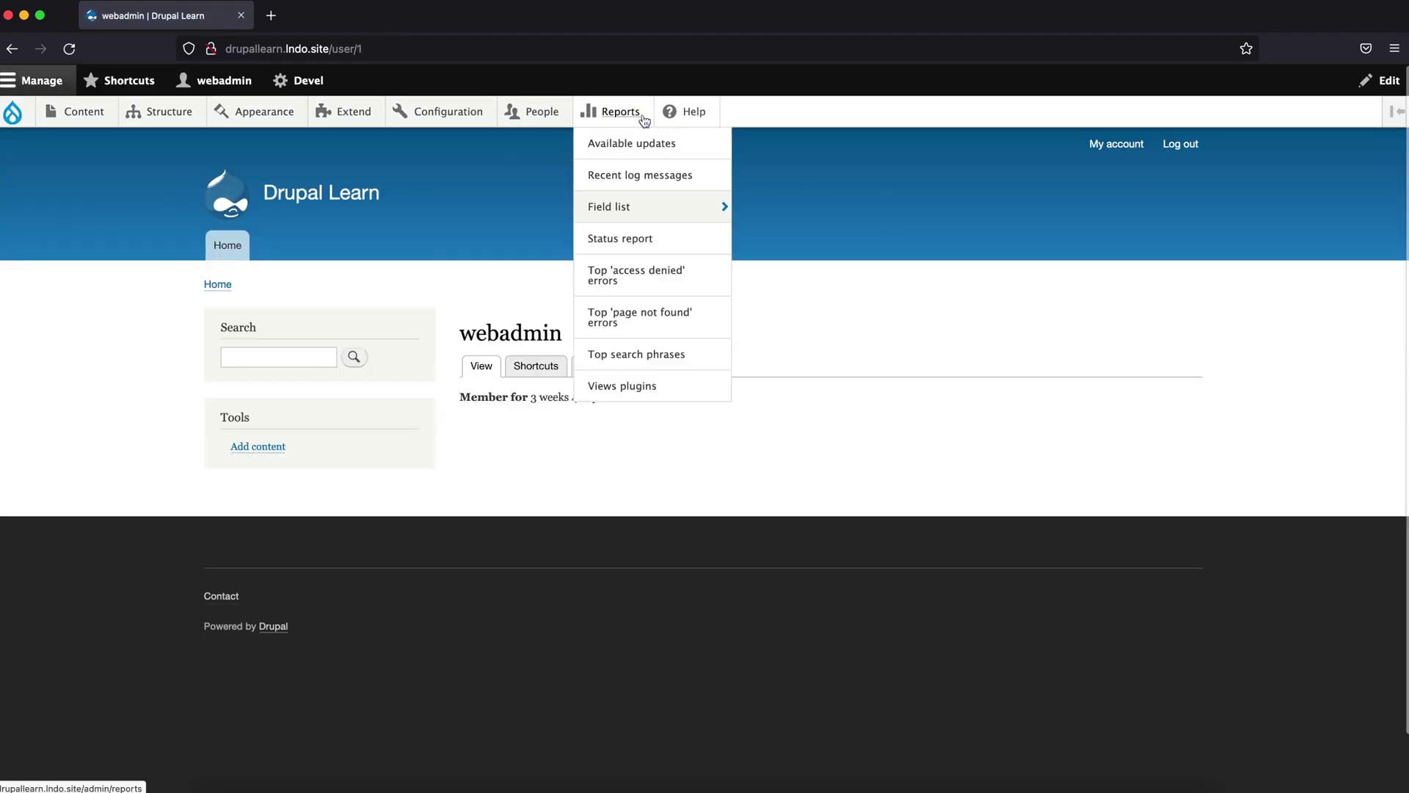
pyautogui.click(650, 236)
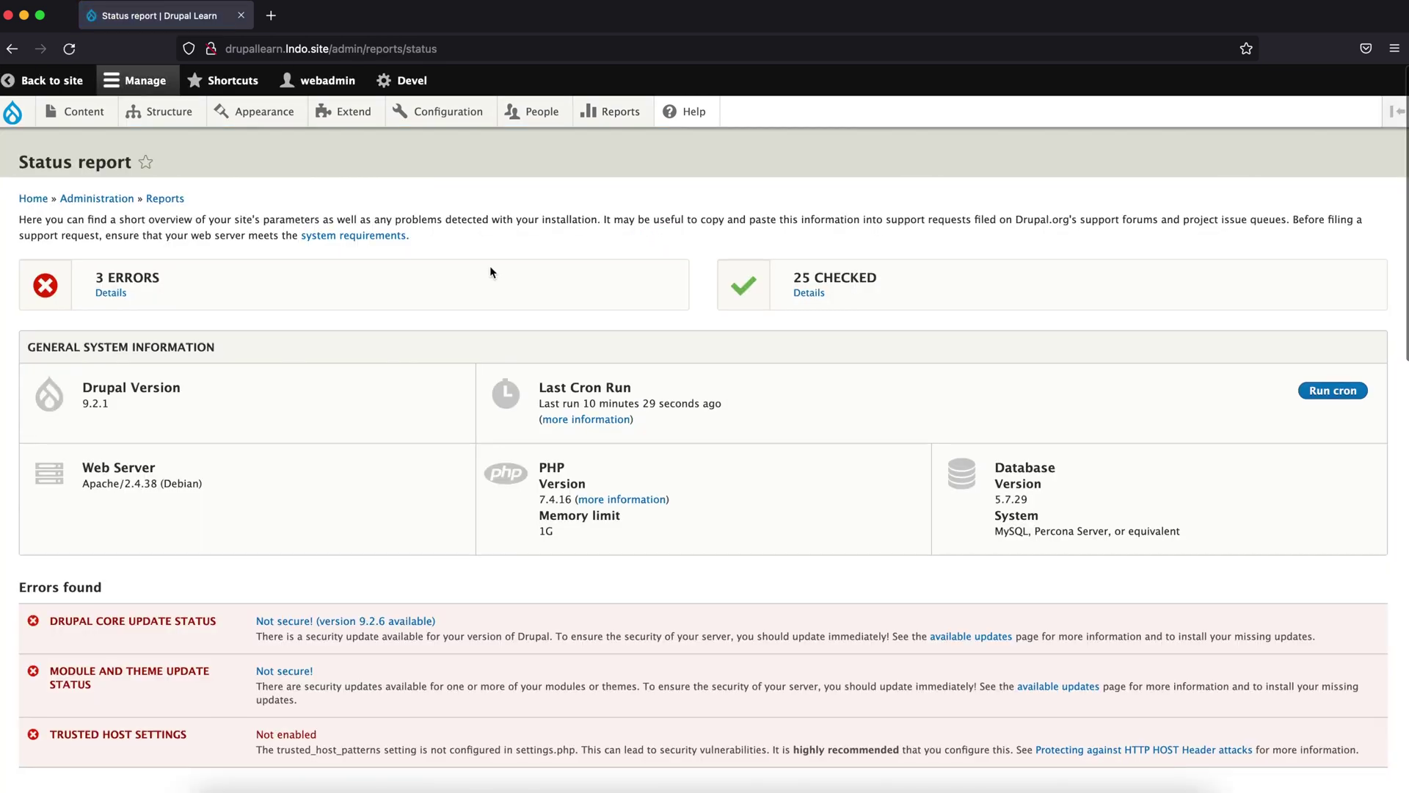
pyautogui.scroll(-3, 490, 268)
pyautogui.scroll(-1, 441, 315)
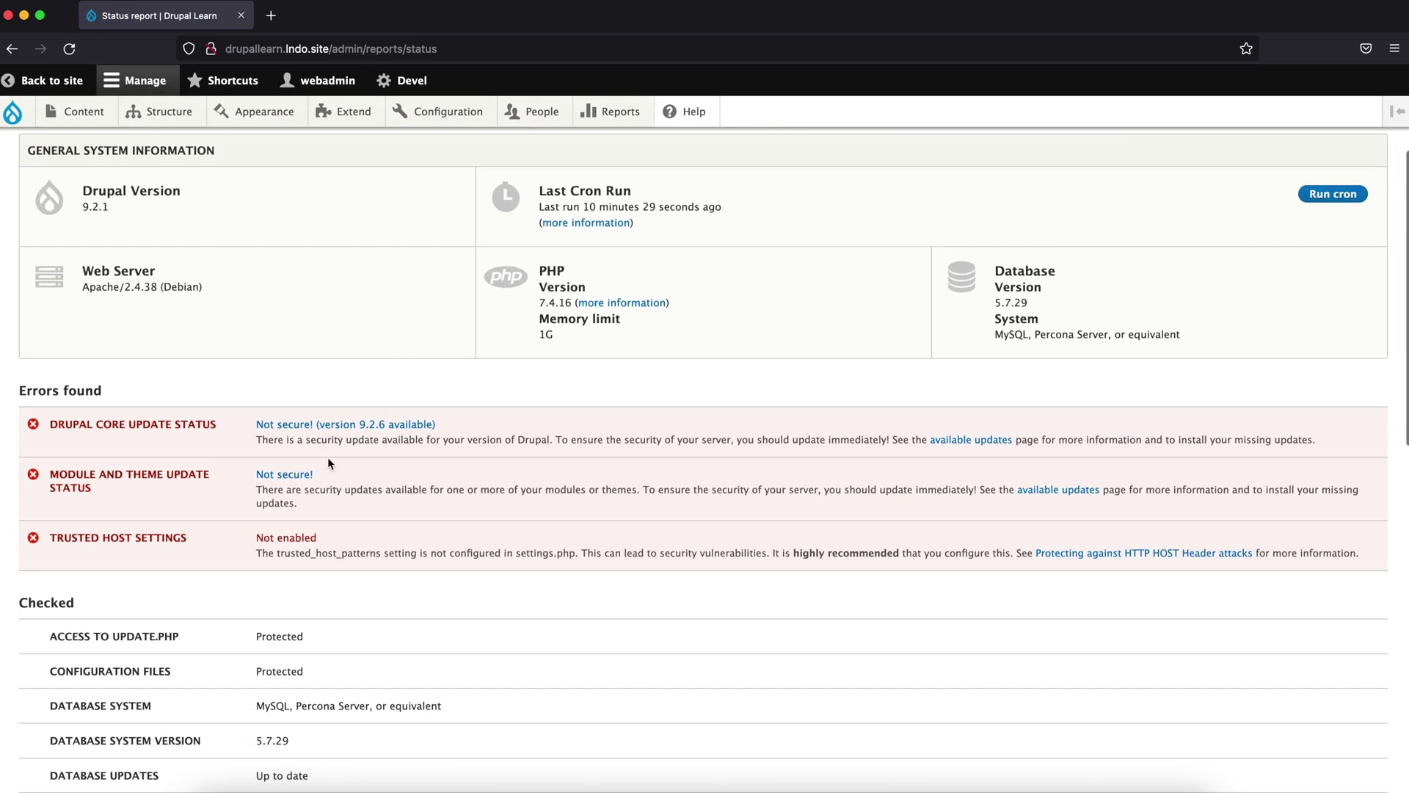
pyautogui.scroll(1, 328, 463)
pyautogui.doubleClick(93, 260)
pyautogui.click(257, 402)
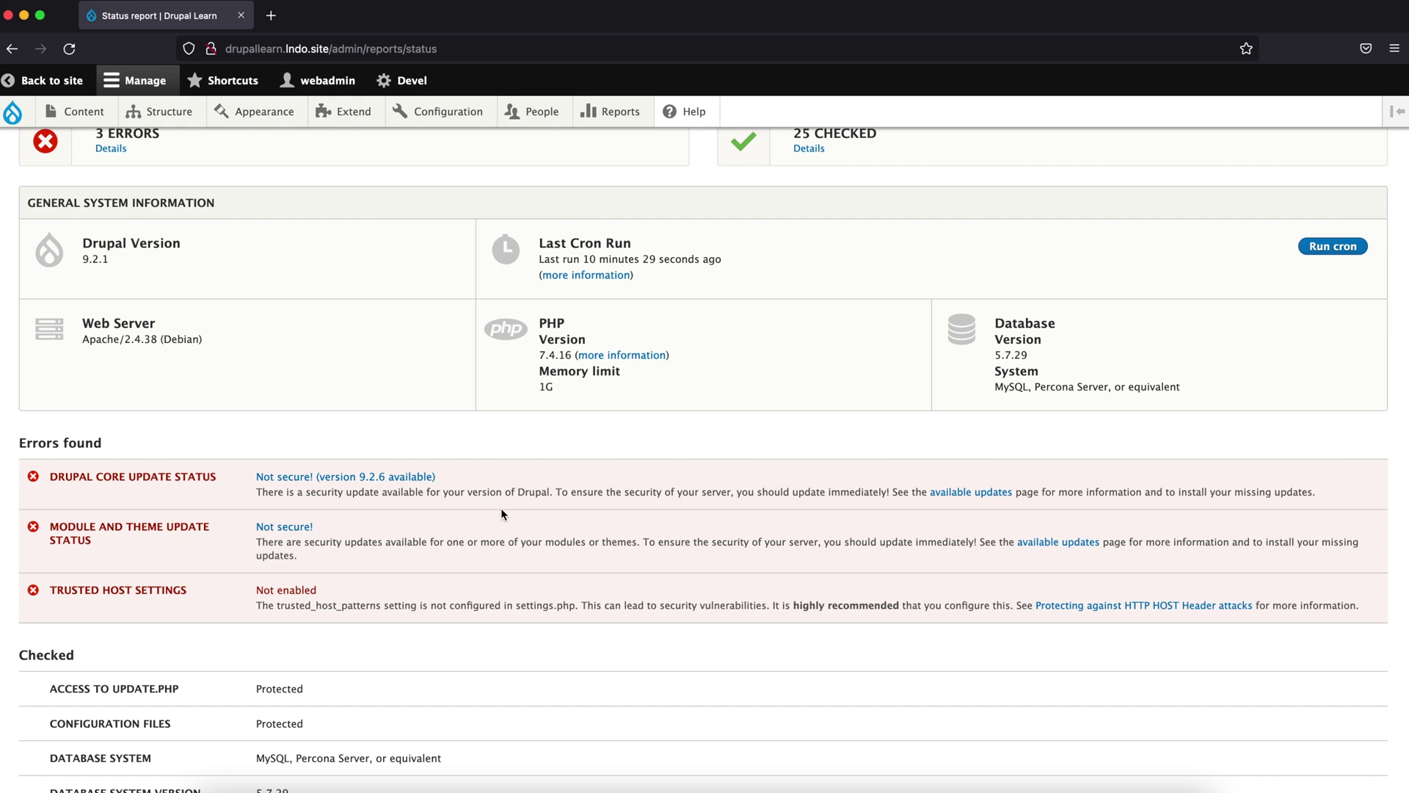
pyautogui.click(620, 787)
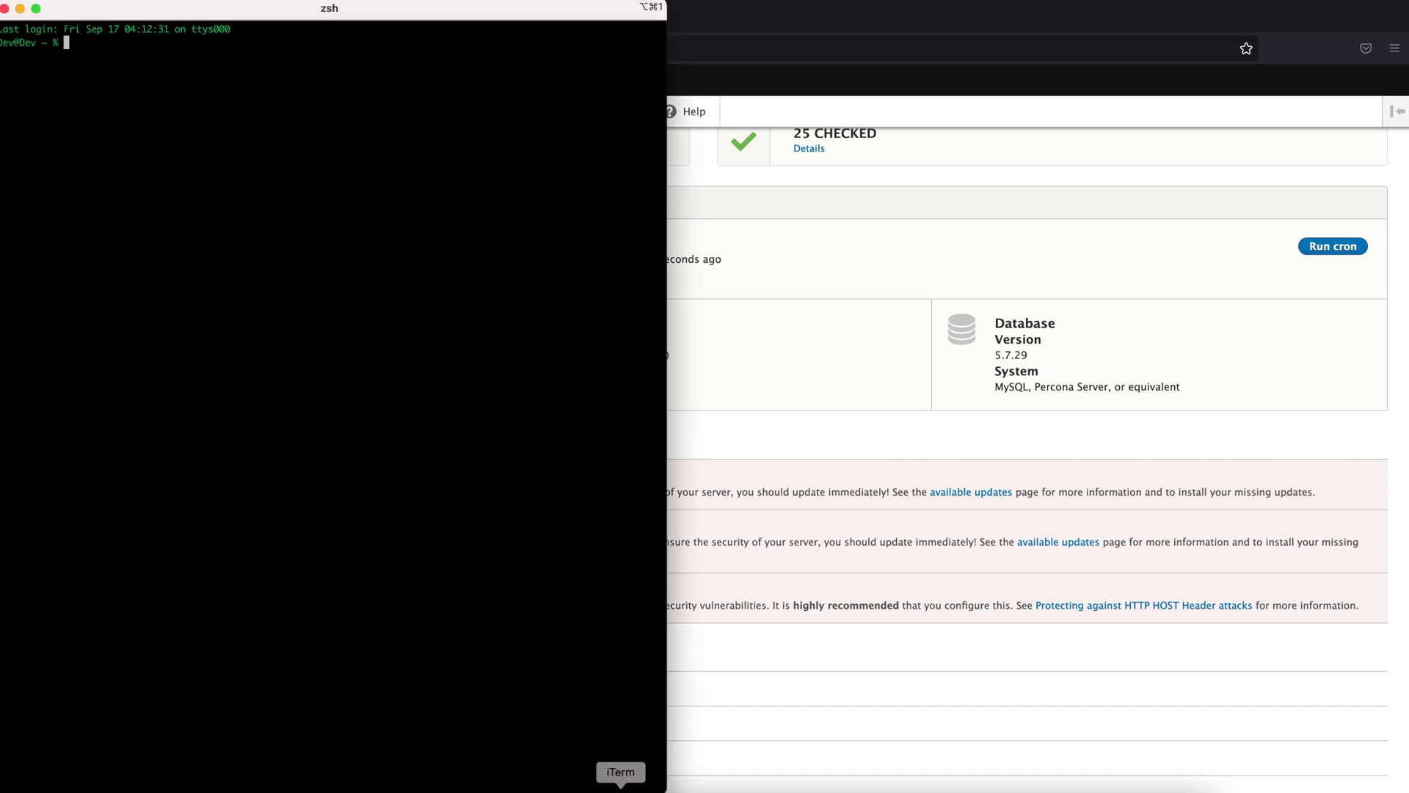
# In the drupallearn project, run `lando composer show drupal/core-recommended`.
pyautogui.write('cd drupallearn')
pyautogui.press('Return')
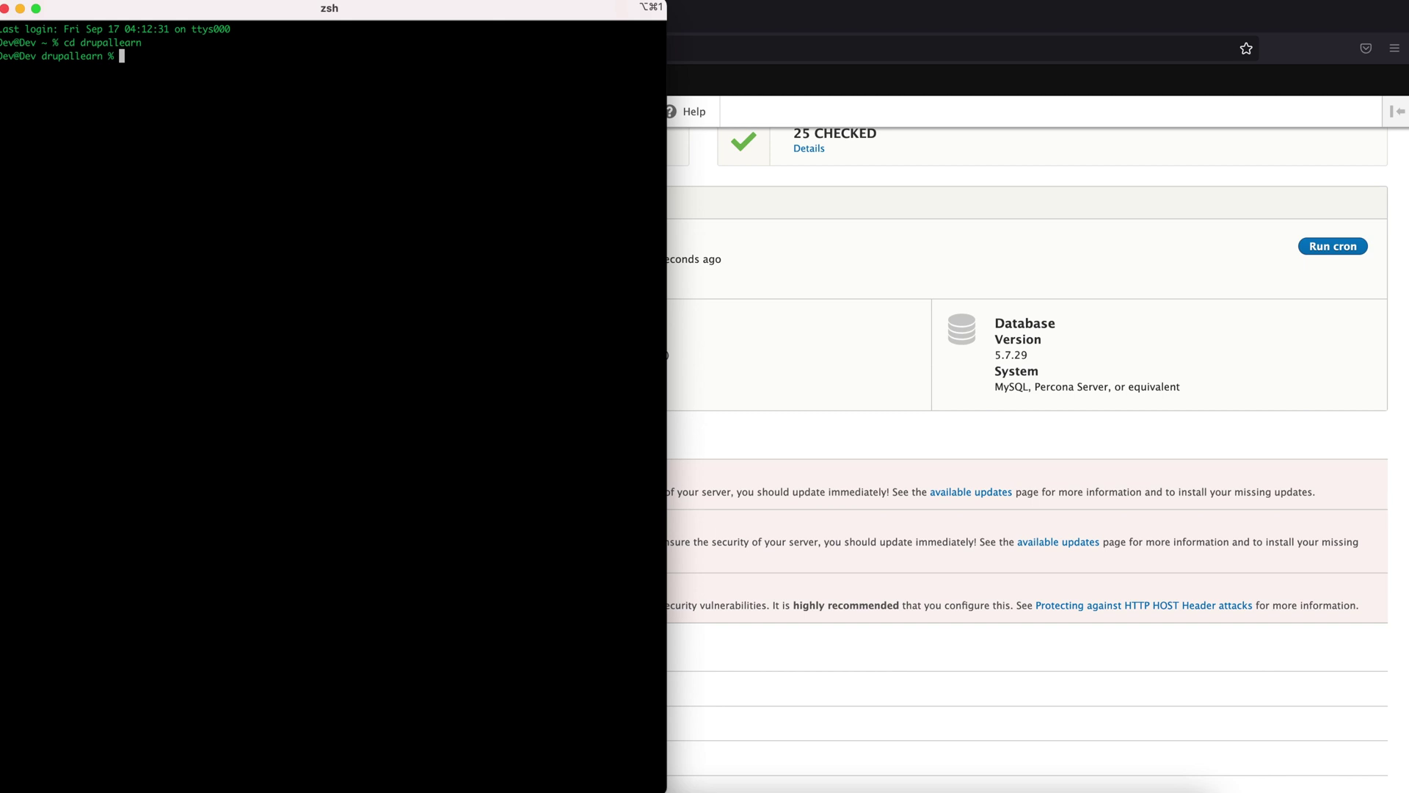
pyautogui.write('lando composer show drupal/core')
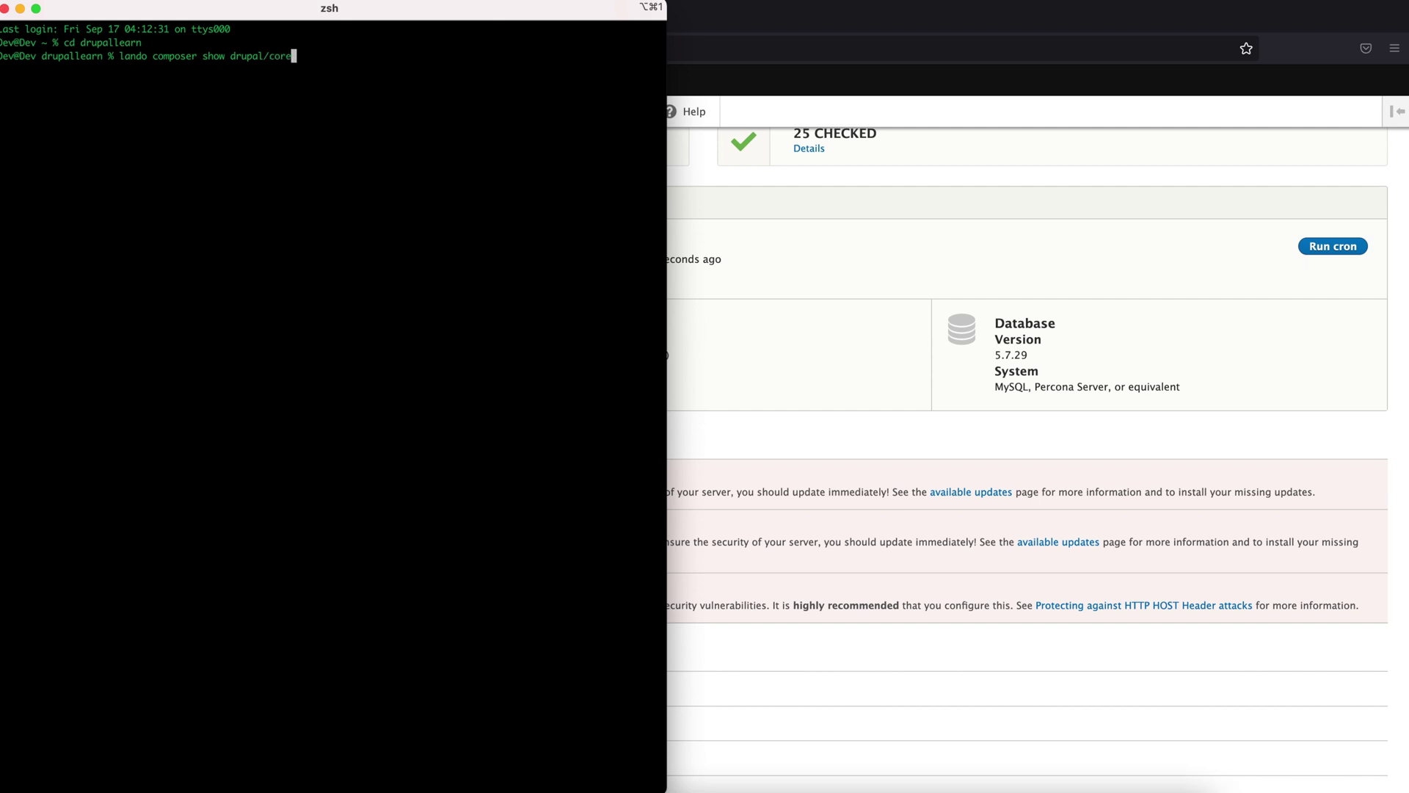
pyautogui.write('-recommended')
pyautogui.press('Return')
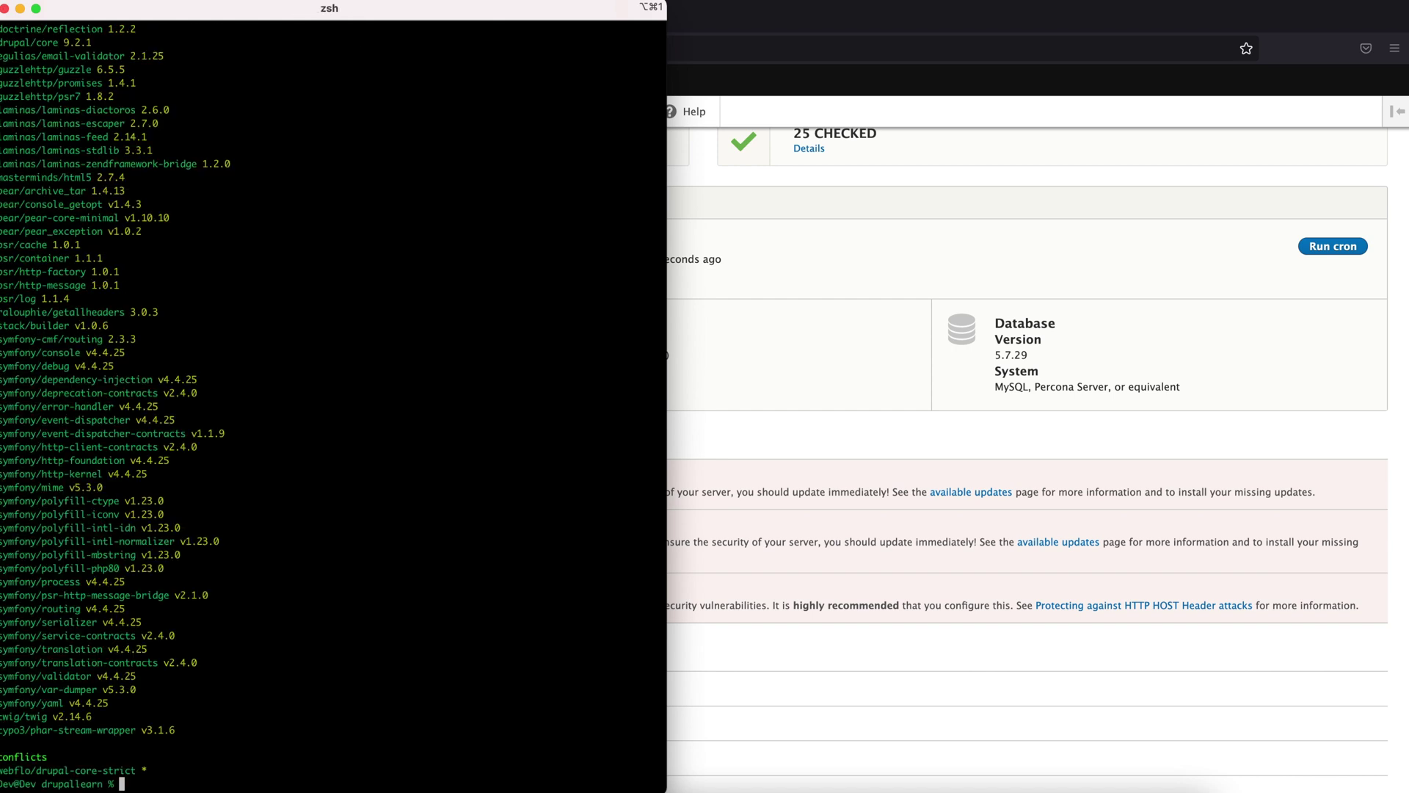
# Review the drupal/core-recommended output confirming version 9.2.1 and its required packages.
pyautogui.scroll(5, 428, 198)
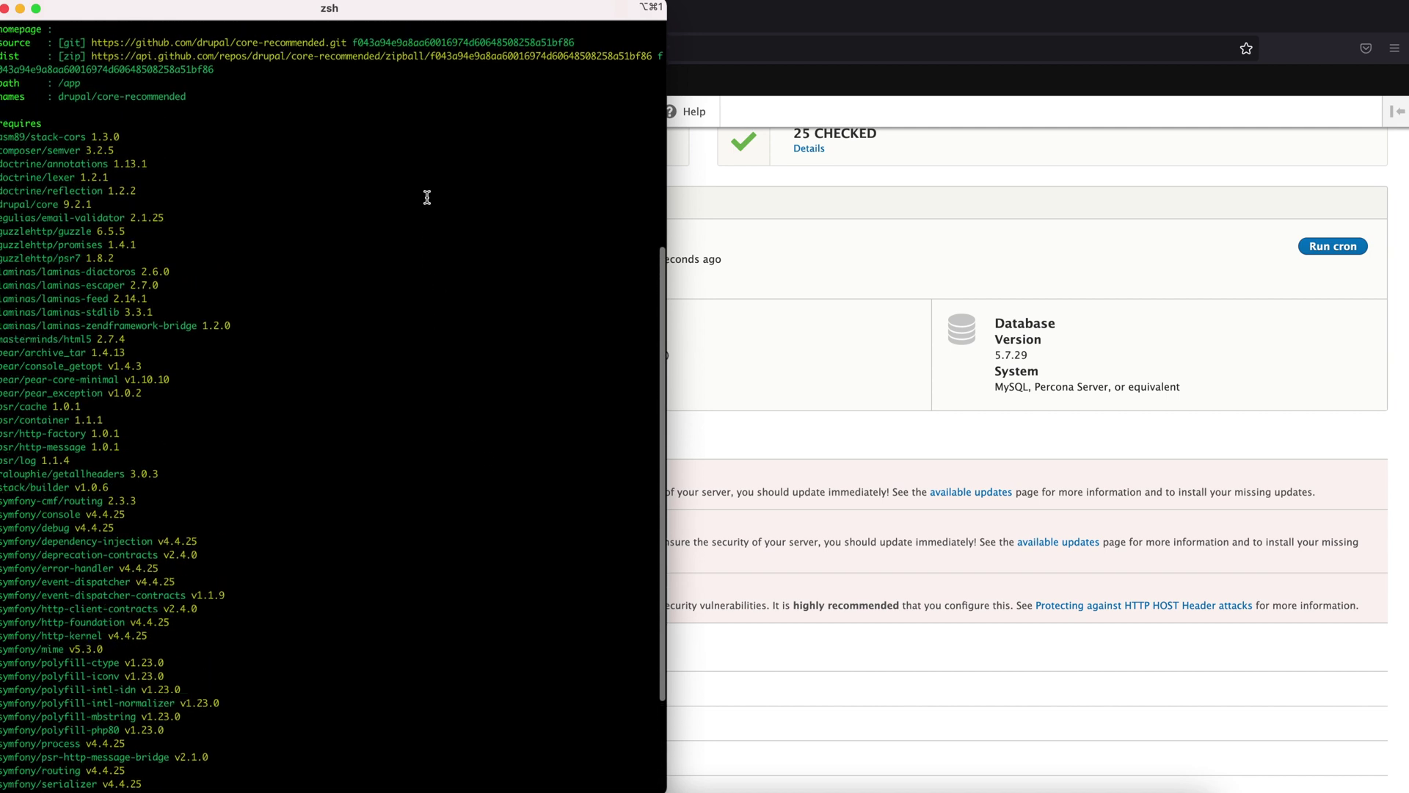
pyautogui.scroll(1, 427, 198)
pyautogui.scroll(4, 428, 198)
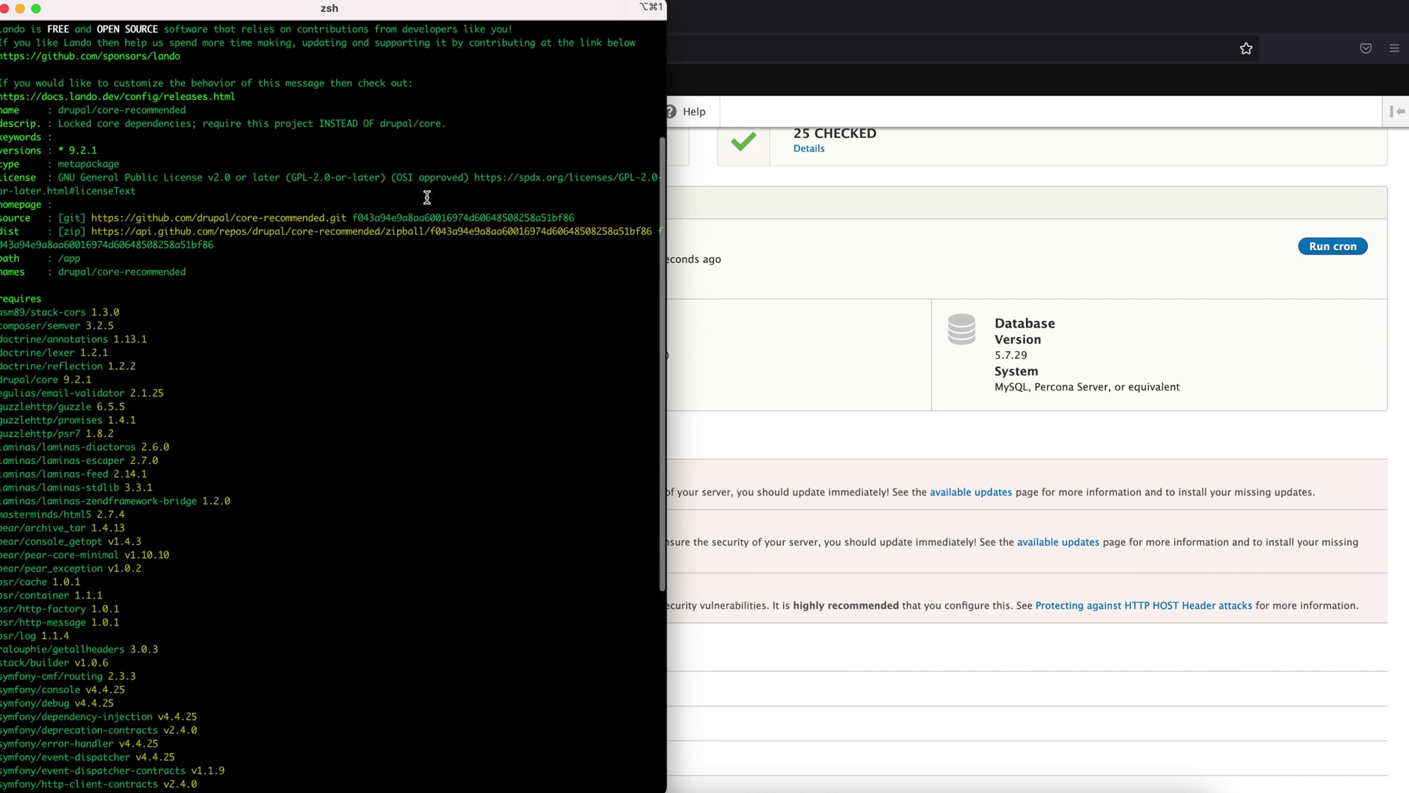
pyautogui.scroll(5, 377, 330)
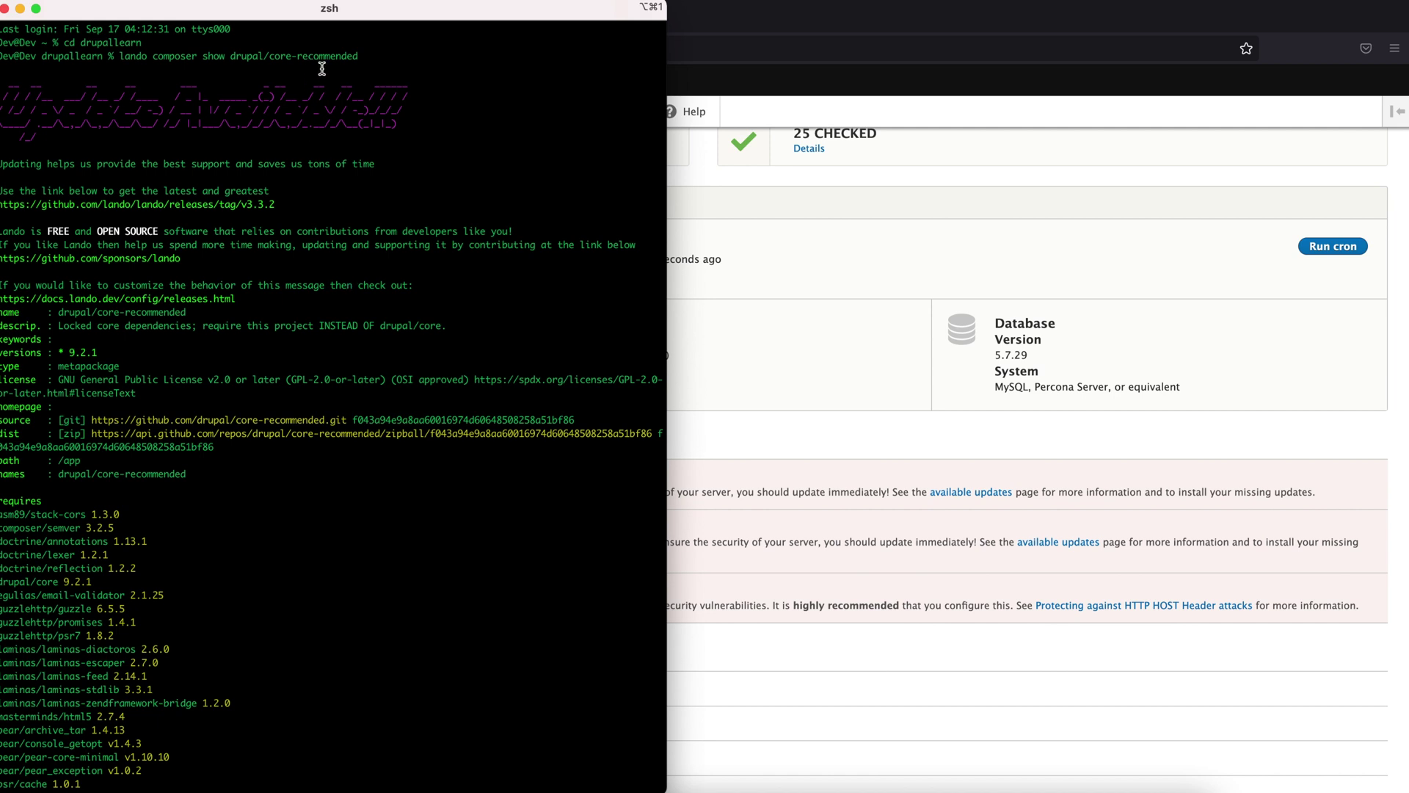
pyautogui.doubleClick(281, 57)
pyautogui.click(310, 206)
pyautogui.scroll(-10, 310, 206)
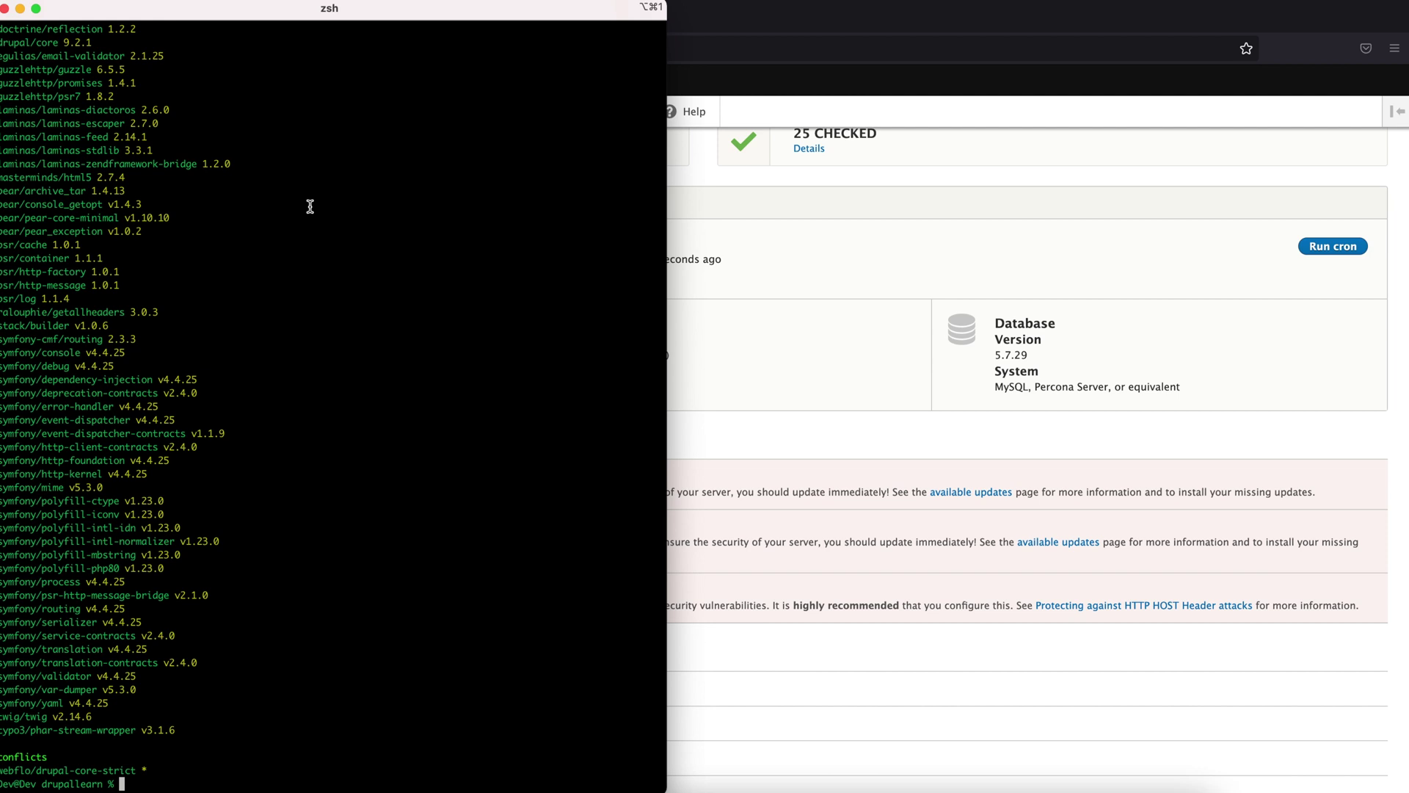
# Run `lando composer outdated "drupal/*"` to list outdated drupal packages.
pyautogui.write('c')
pyautogui.press('BackSpace')
pyautogui.write('lando composer outdated "drupal/*')
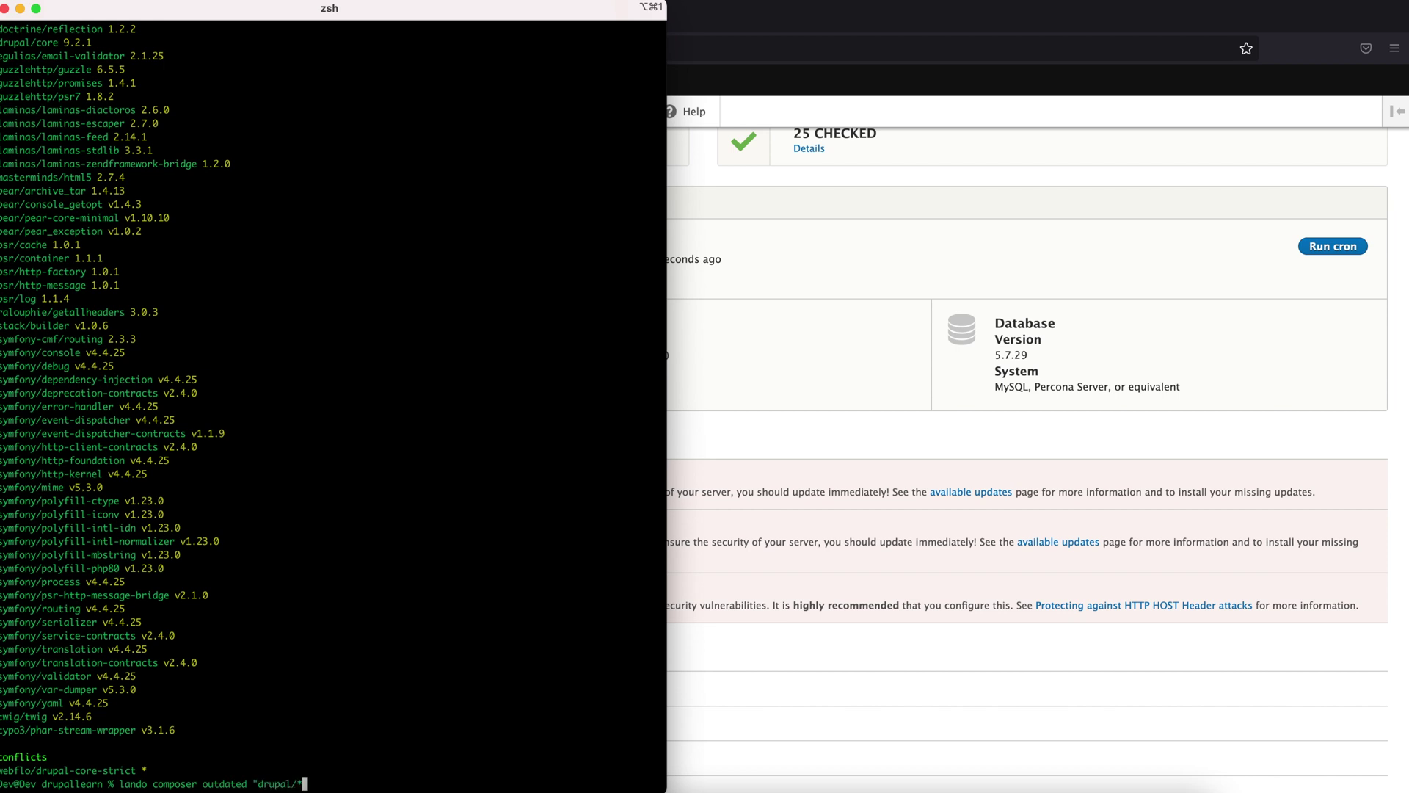
pyautogui.write('"')
pyautogui.press('Return')
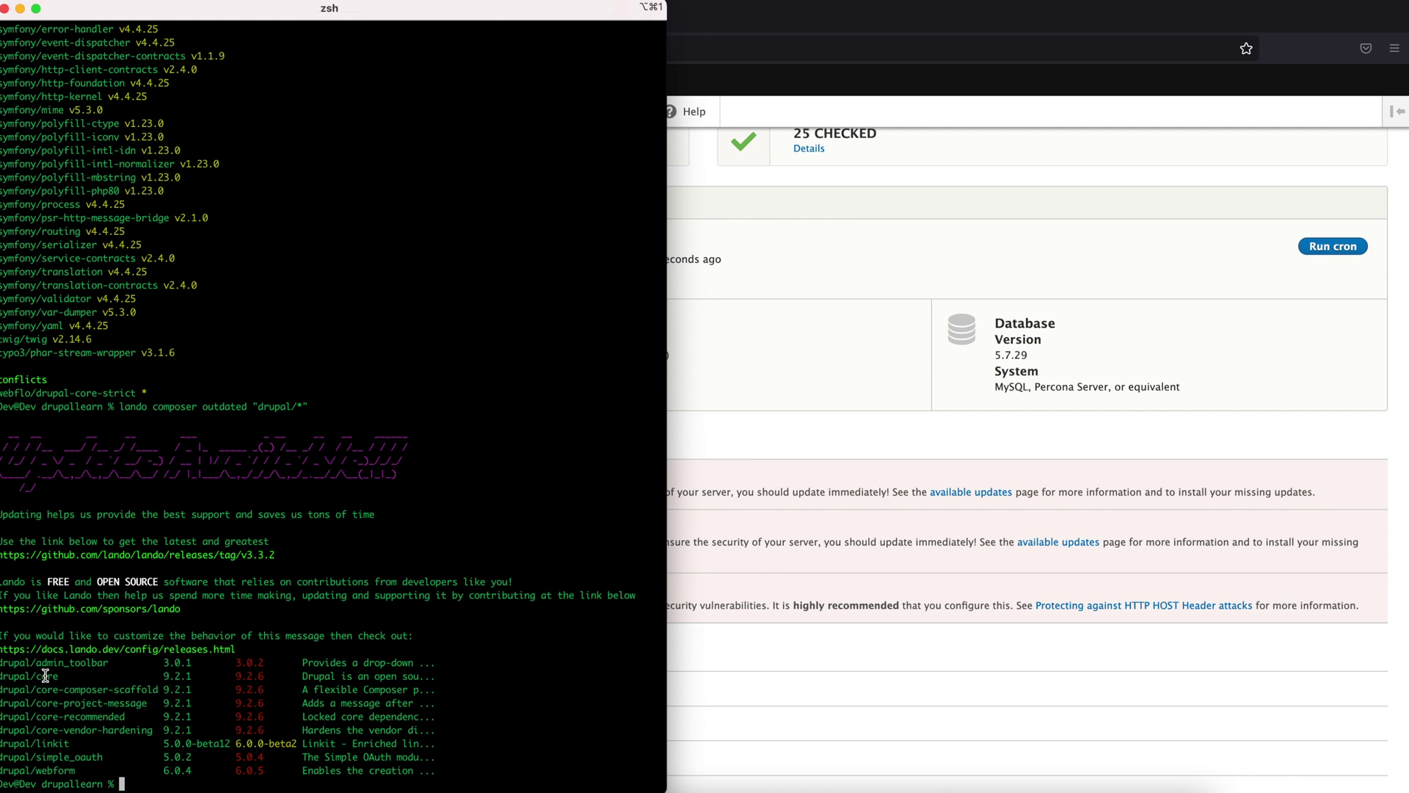
# Review drupal/core 9.2.1 with 9.2.6 available, plus linkit and simple_oauth, then clear the terminal.
pyautogui.tripleClick(178, 676)
pyautogui.click(267, 676)
pyautogui.doubleClick(249, 676)
pyautogui.click(225, 708)
pyautogui.doubleClick(39, 742)
pyautogui.doubleClick(42, 756)
pyautogui.click(247, 756)
pyautogui.doubleClick(64, 675)
pyautogui.click(366, 676)
pyautogui.press('super+k')
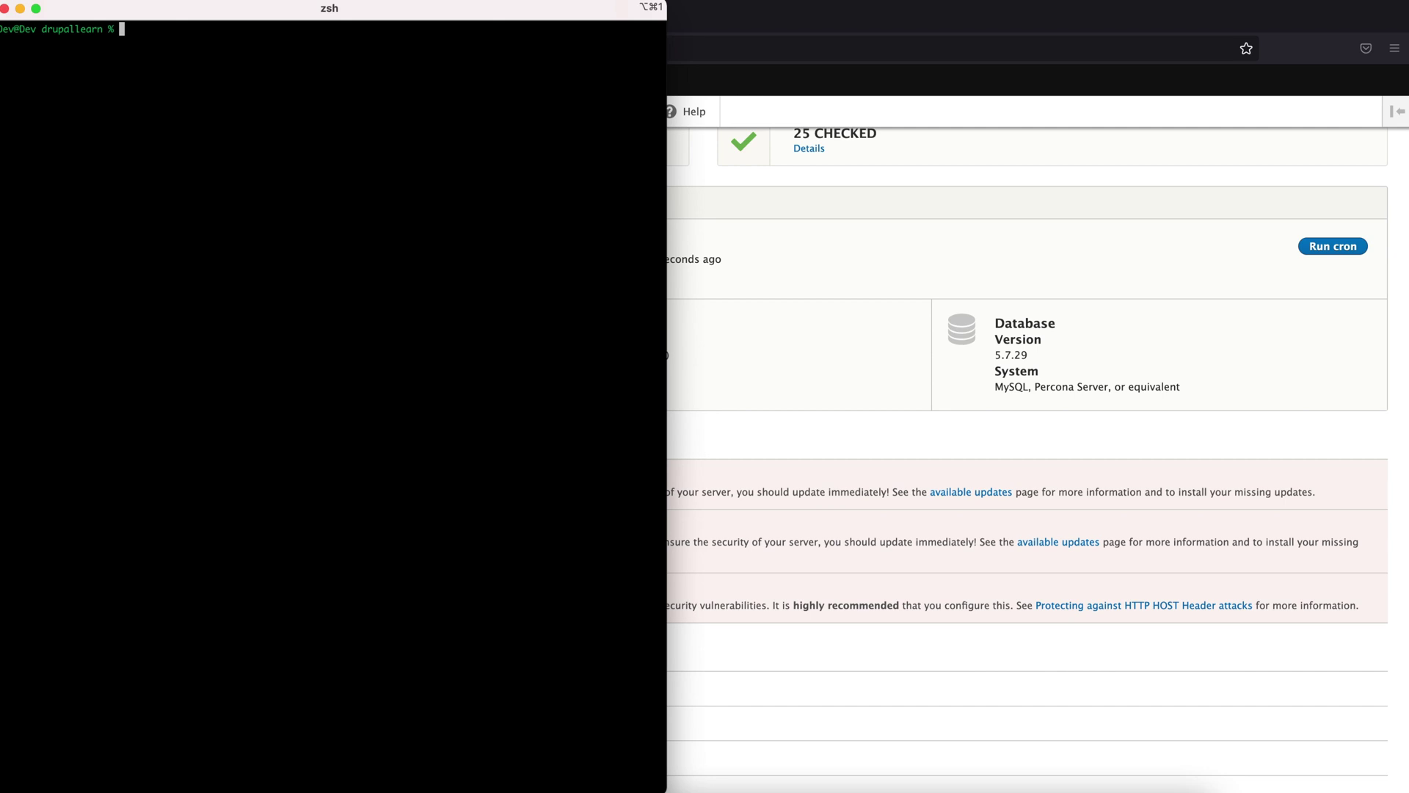
# Run `lando composer update drupal/core "drupal/core-*" --with-all-dependencies`, upgrading core 9.2.1 to 9.2.6.
pyautogui.write('lando composer update drupal/core')
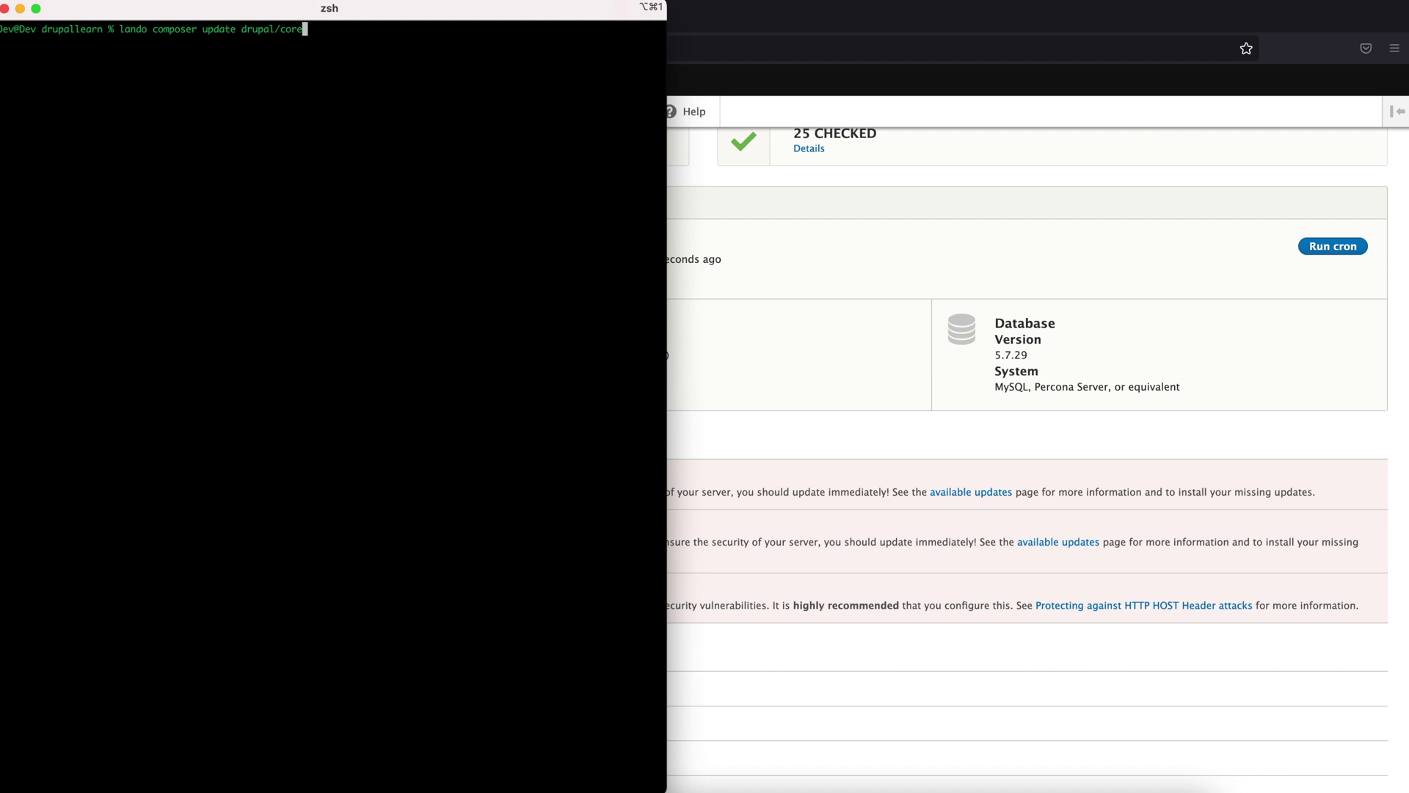
pyautogui.write(' "drupal/core-*" --')
pyautogui.write('with-all-depende')
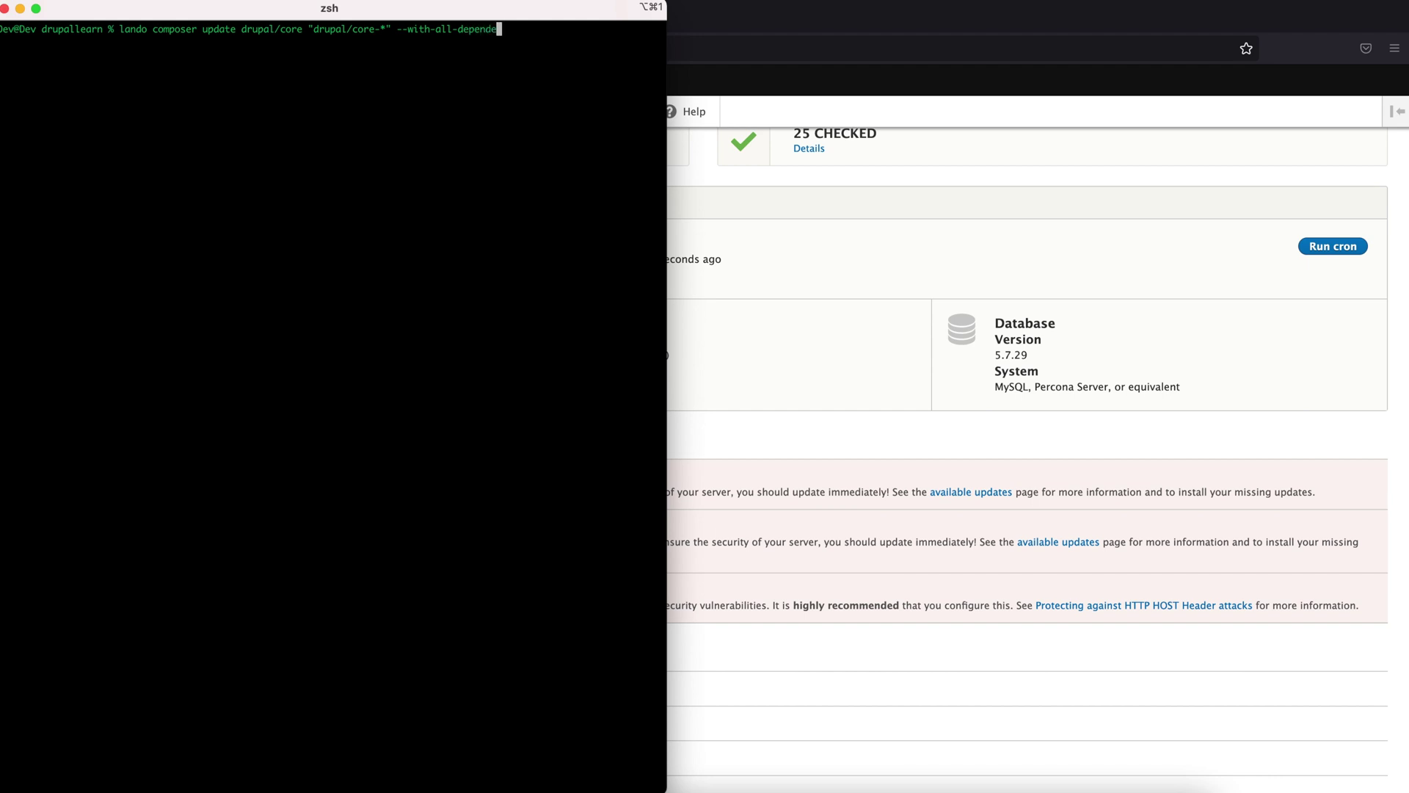
pyautogui.write('ncies')
pyautogui.press('Return')
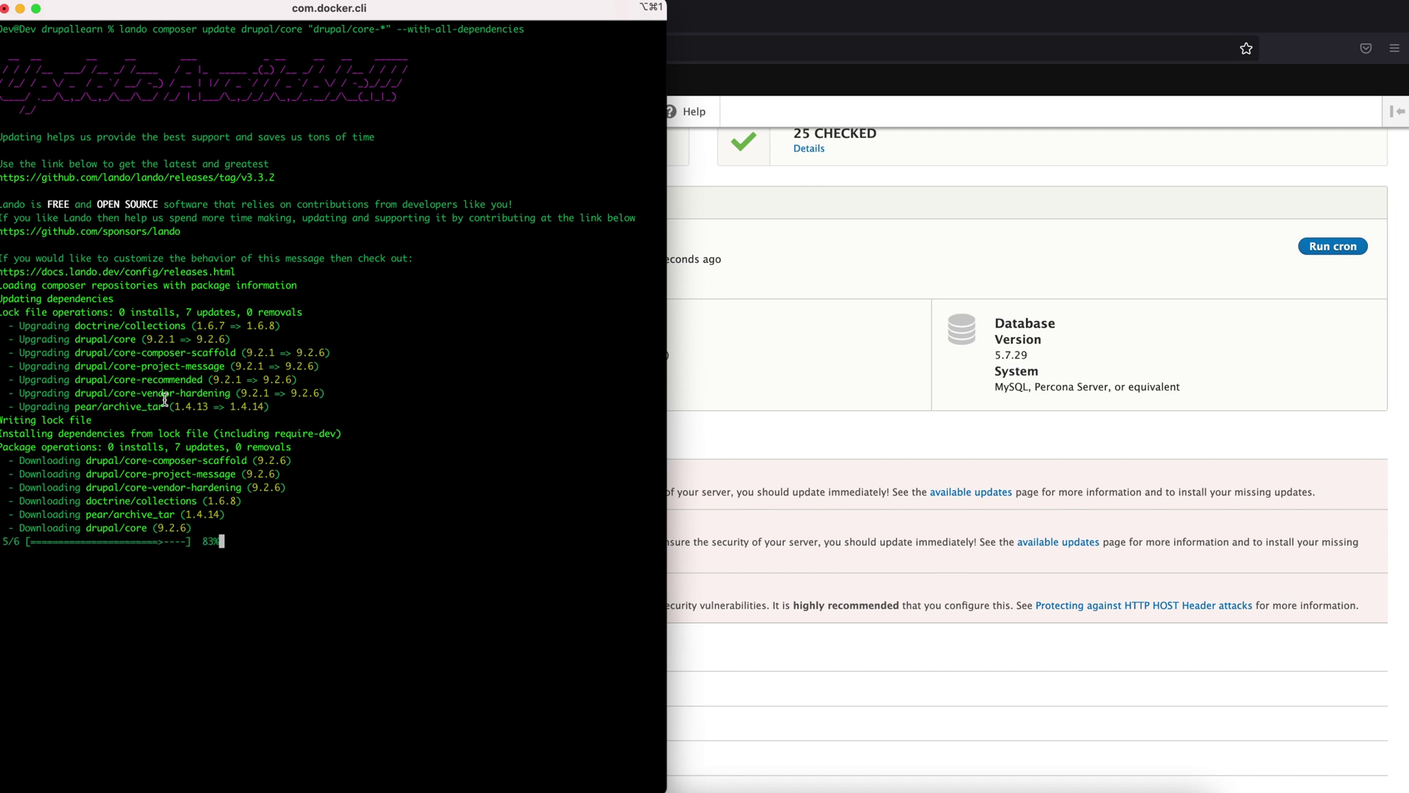
pyautogui.doubleClick(171, 525)
pyautogui.click(193, 528)
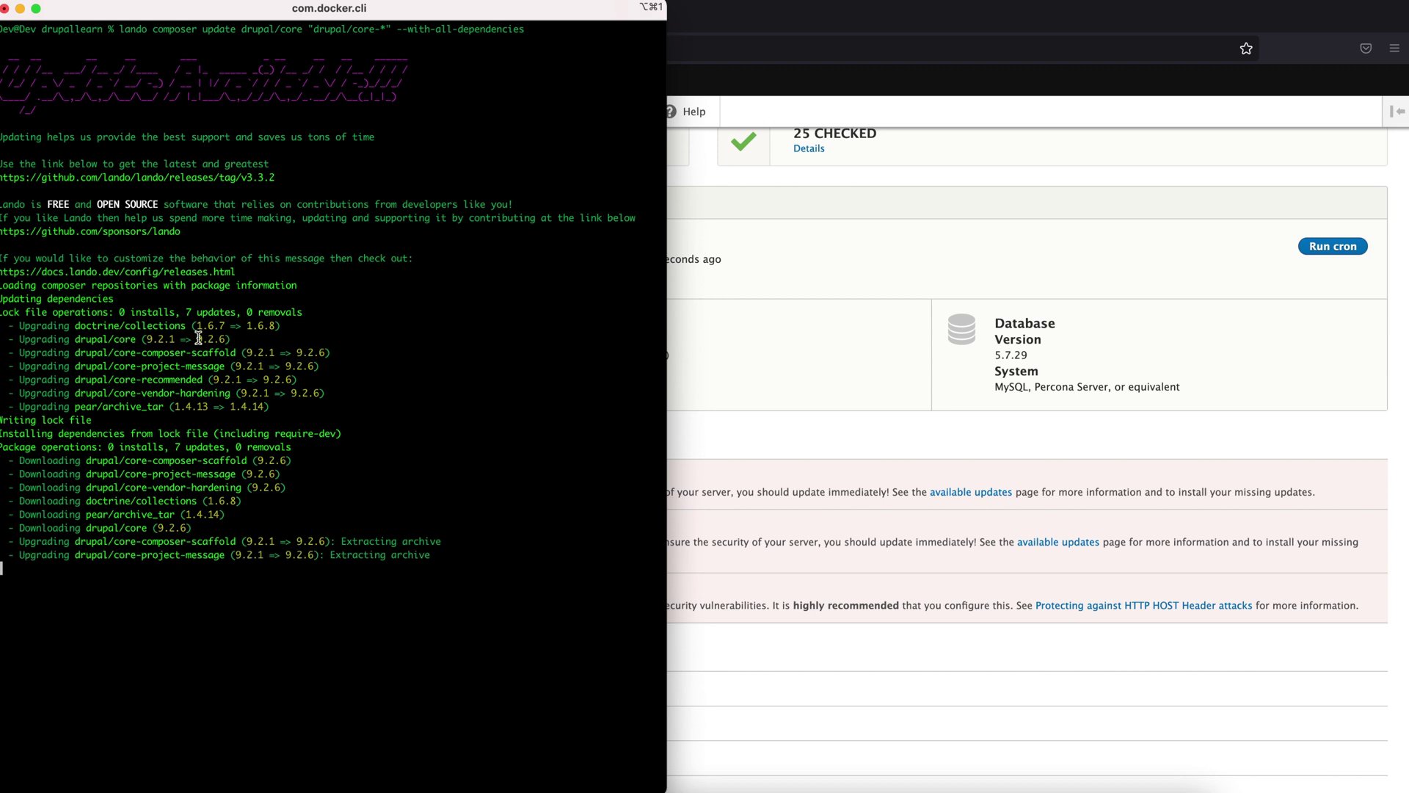
pyautogui.doubleClick(161, 339)
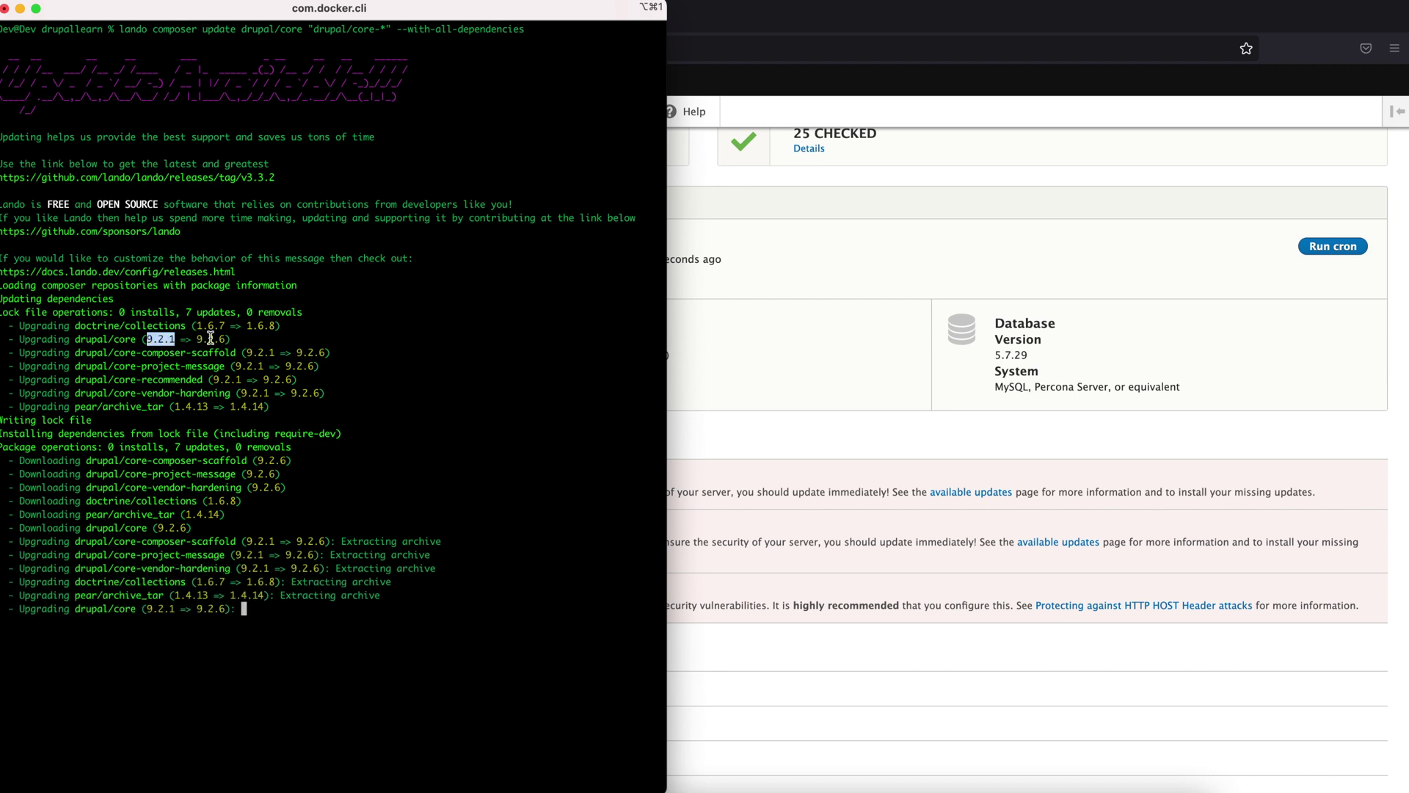
pyautogui.doubleClick(211, 338)
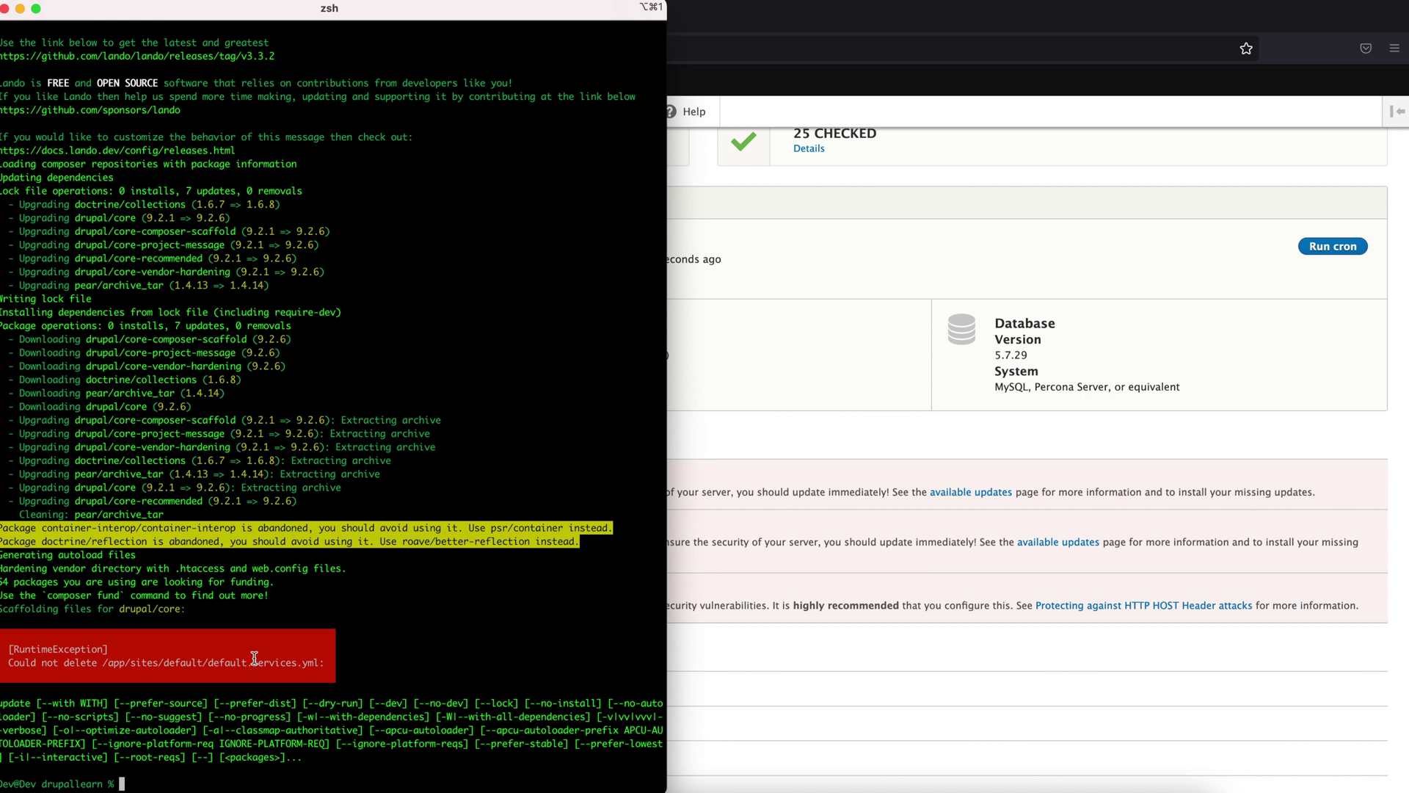
# Run `lando drush updb` (no pending updates), then `lando drush cr` to rebuild the cache.
pyautogui.write('lando drush updb')
pyautogui.press('Return')
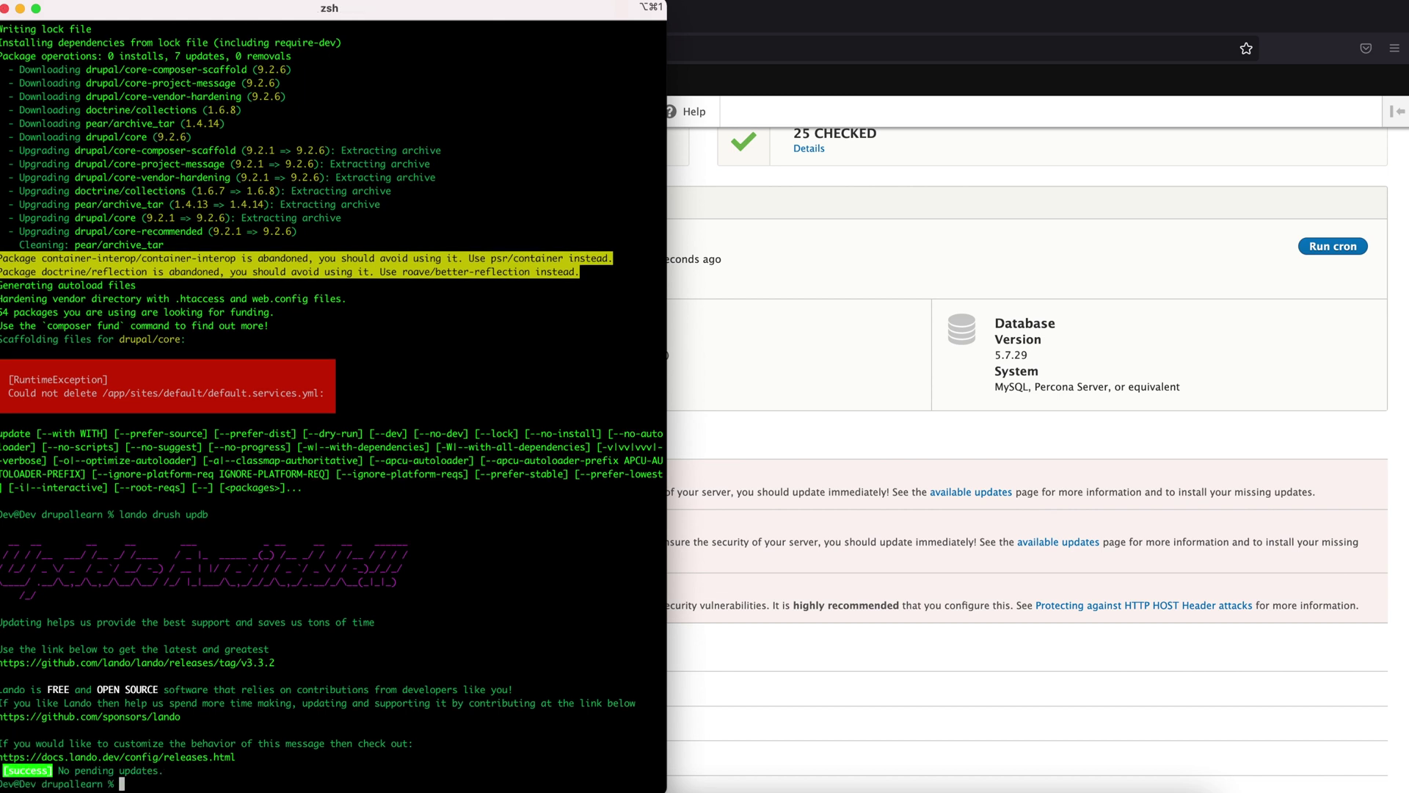
pyautogui.write('lando drush cr')
pyautogui.press('Return')
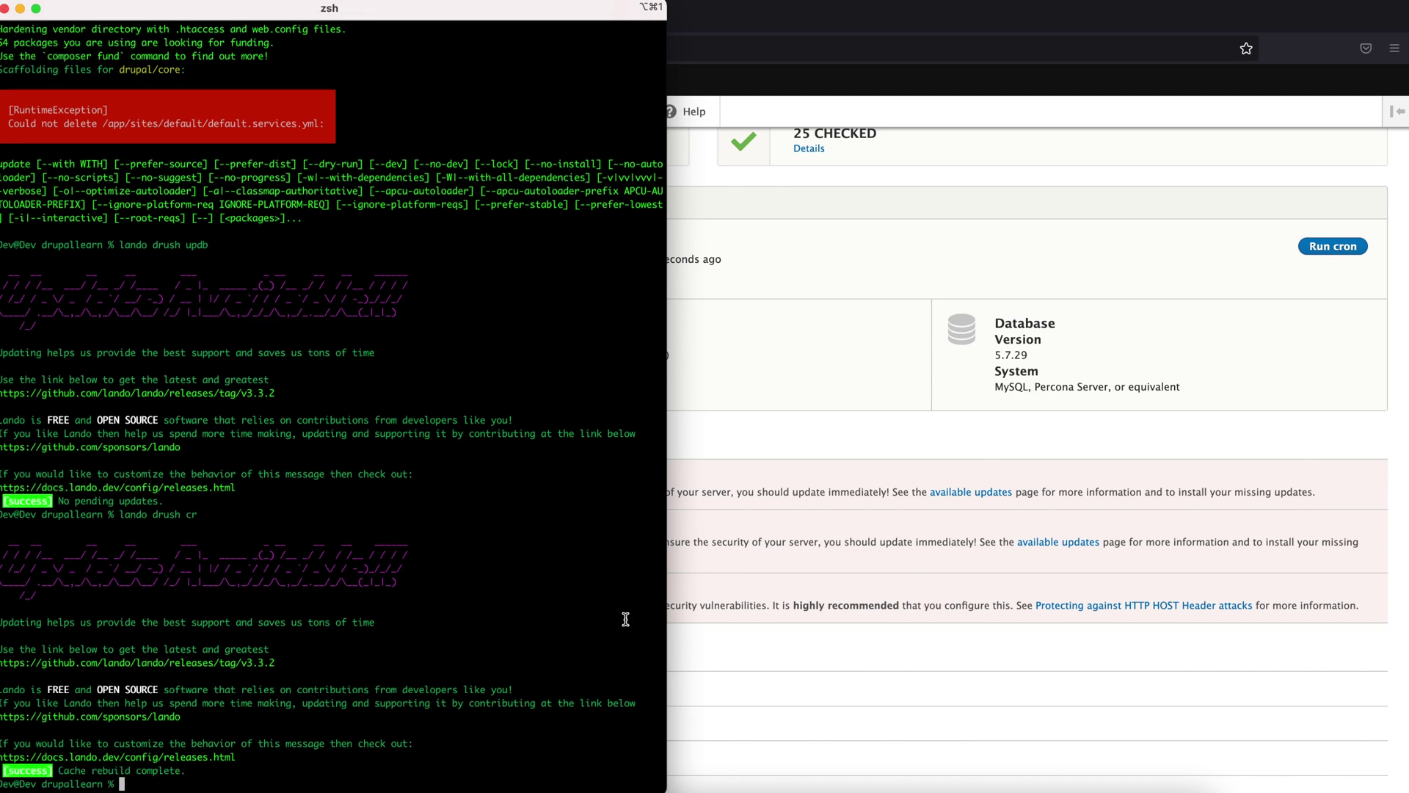
pyautogui.click(950, 261)
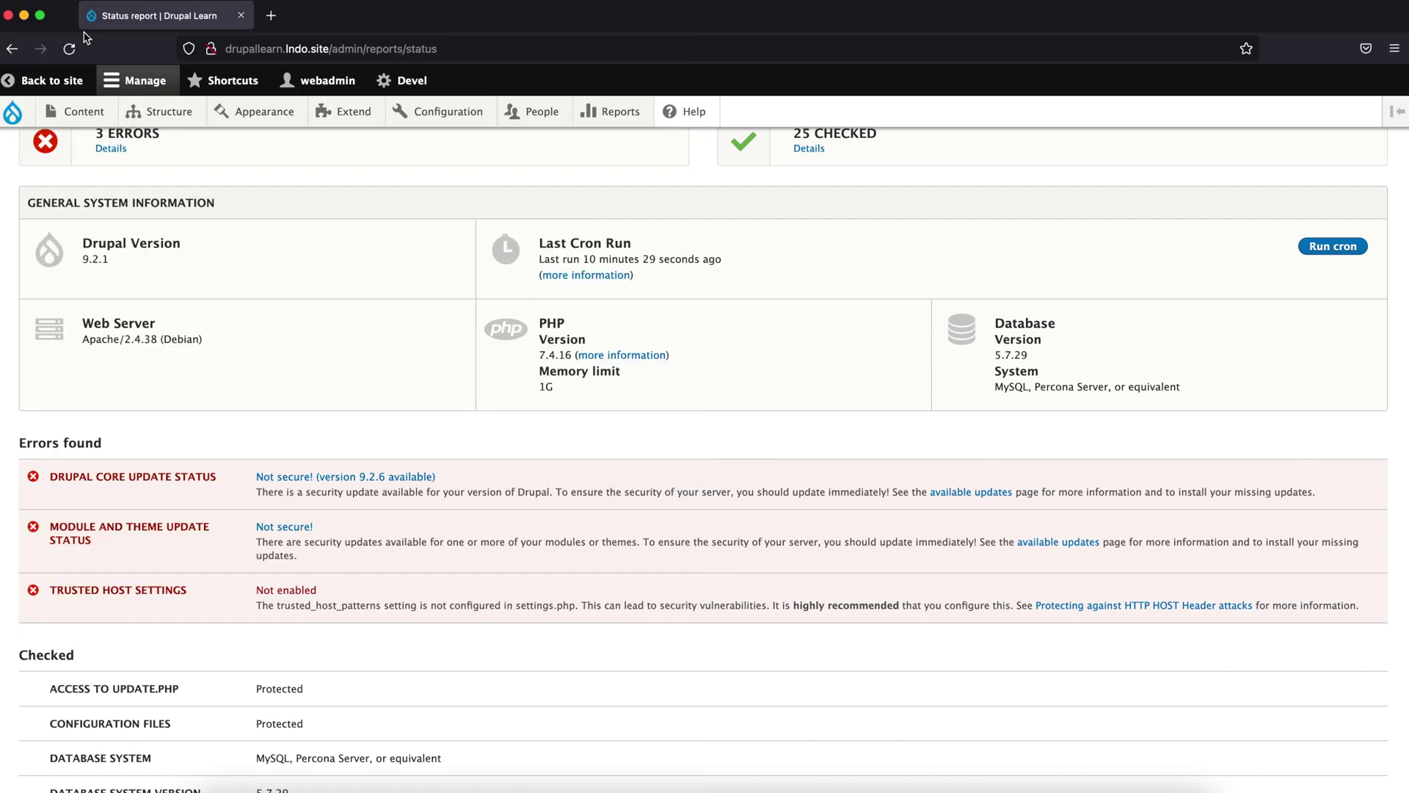
# Reload the Status report and confirm the Drupal Version box now reads 9.2.6.
pyautogui.scroll(4, 380, 286)
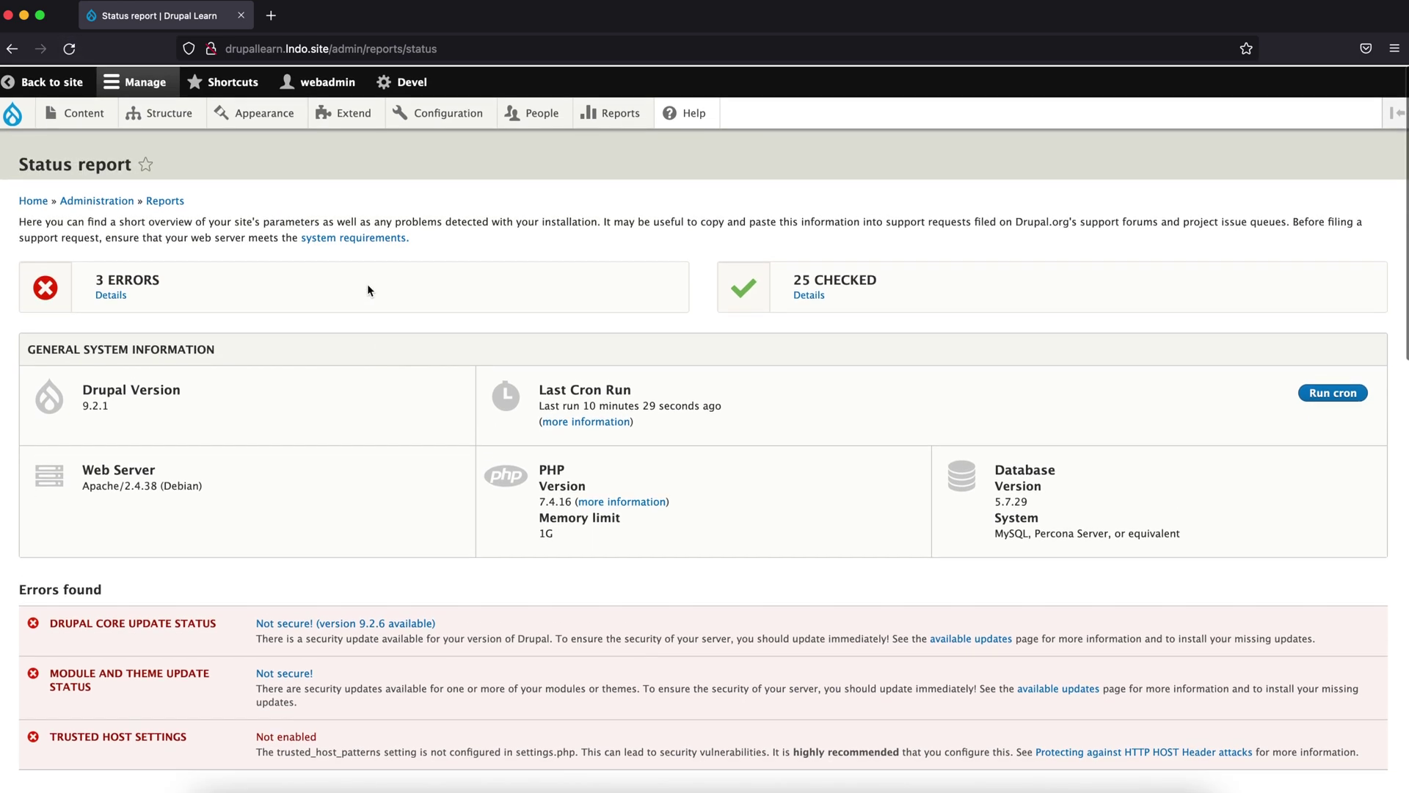
pyautogui.scroll(-3, 128, 404)
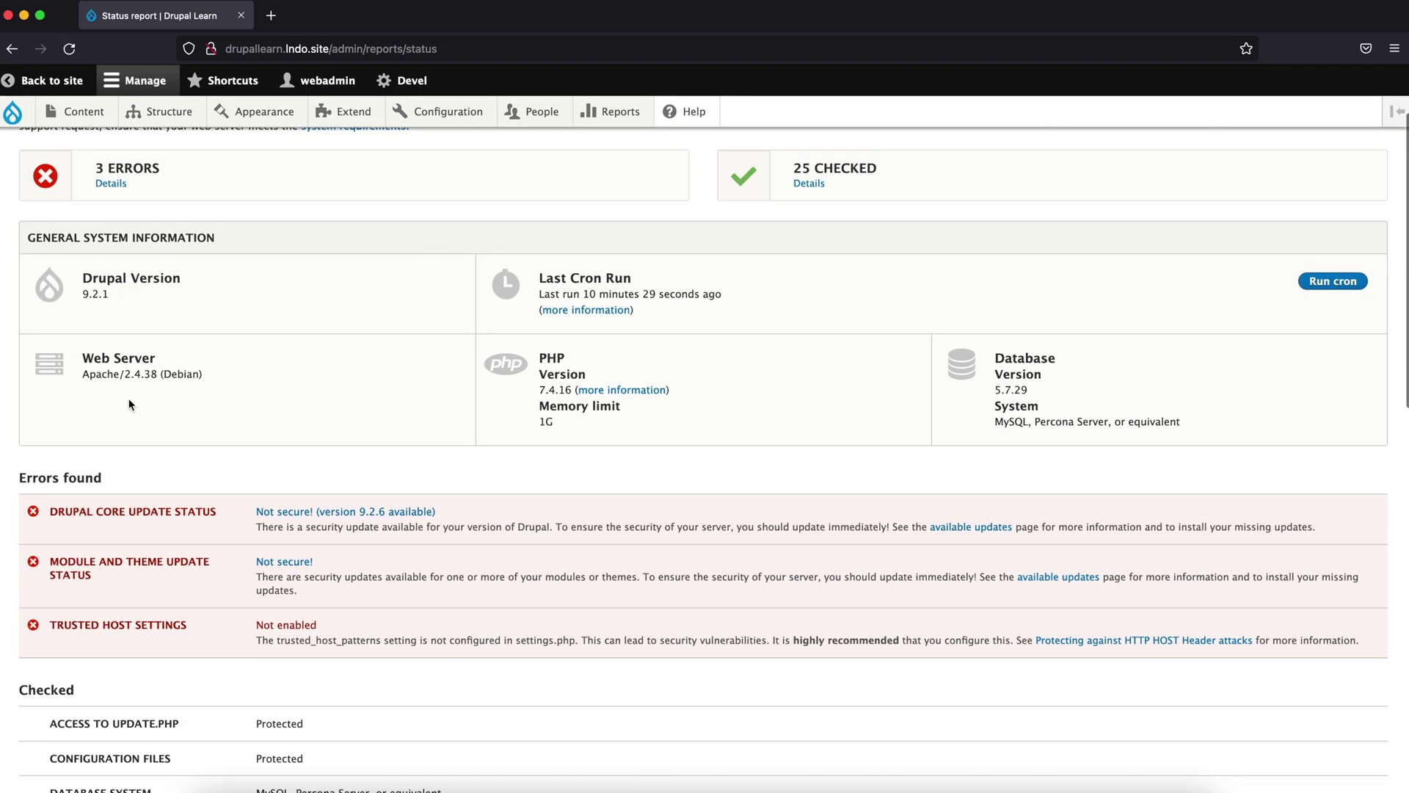
pyautogui.click(75, 57)
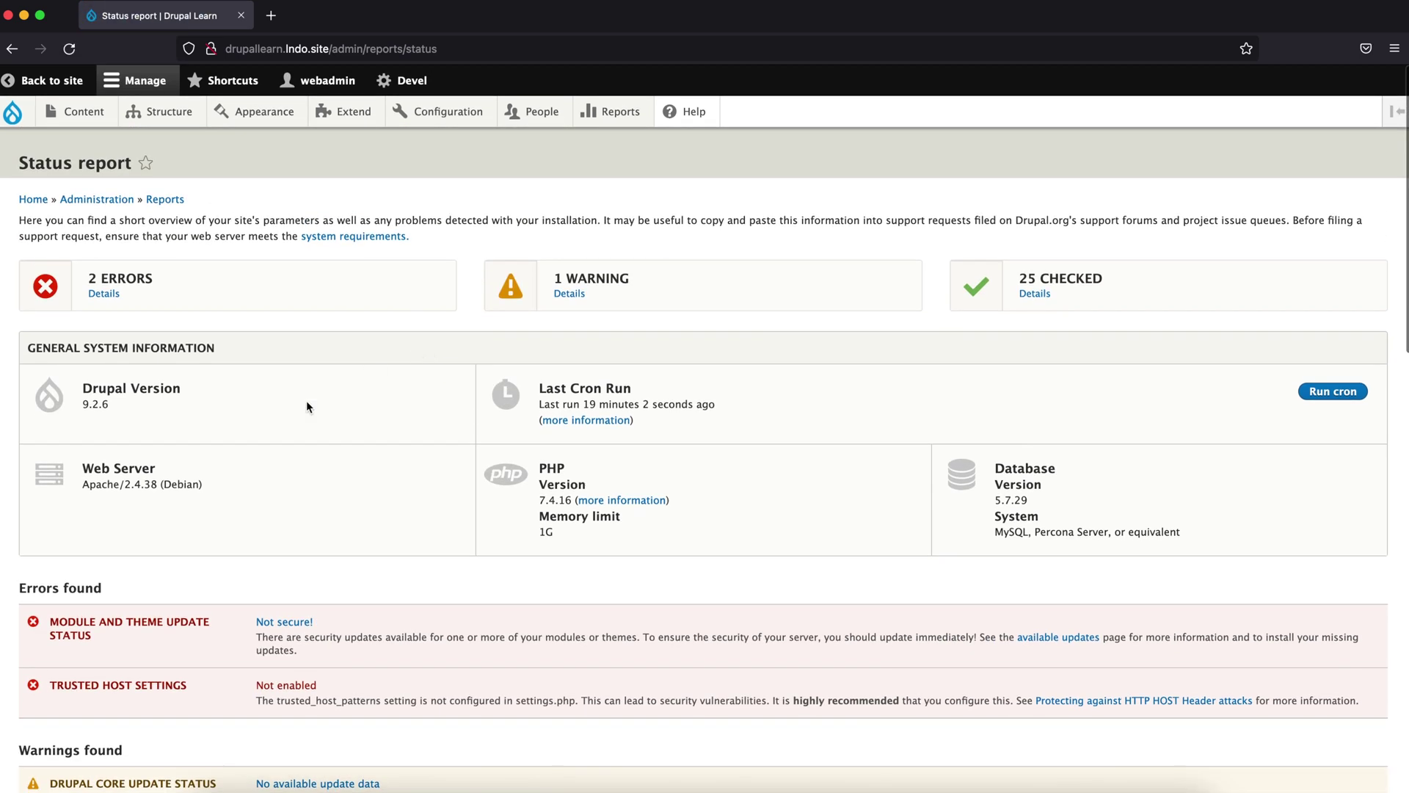
pyautogui.doubleClick(94, 400)
pyautogui.tripleClick(94, 400)
pyautogui.click(105, 404)
pyautogui.tripleClick(105, 404)
pyautogui.click(105, 405)
pyautogui.doubleClick(105, 405)
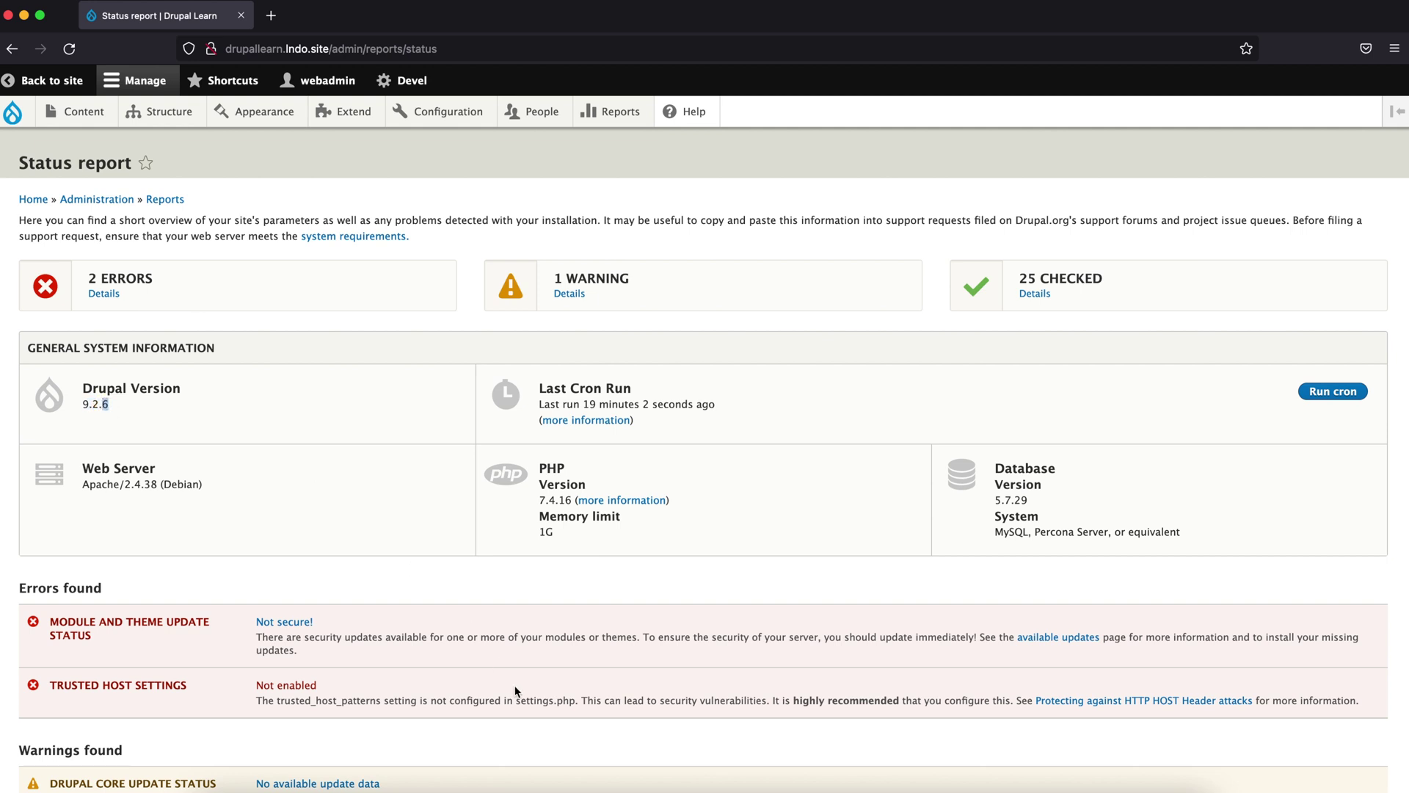